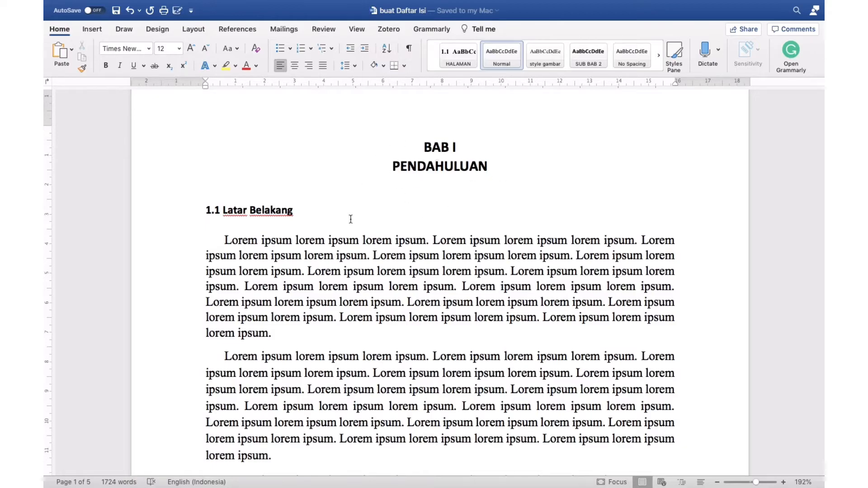
Apply the judul bab style to the "BAB I PENDAHULUAN" chapter heading on the first page
scroll(350, 219, down, 15)
scroll(351, 220, down, 20)
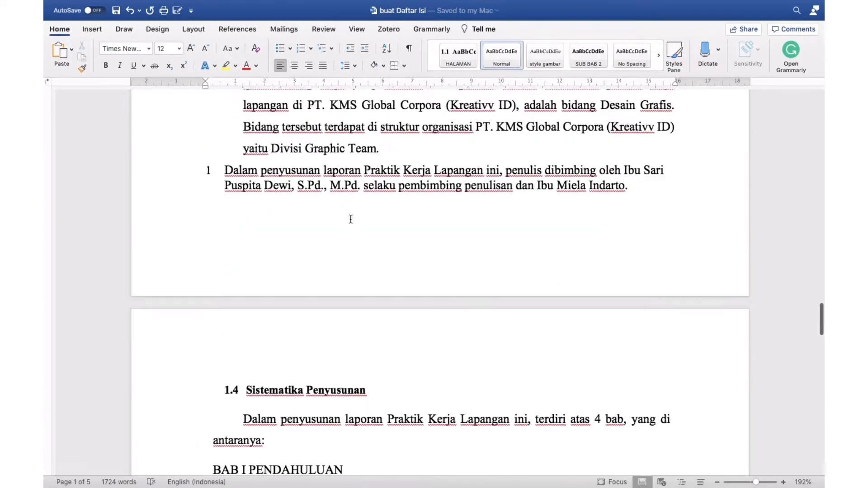
scroll(351, 219, up, 20)
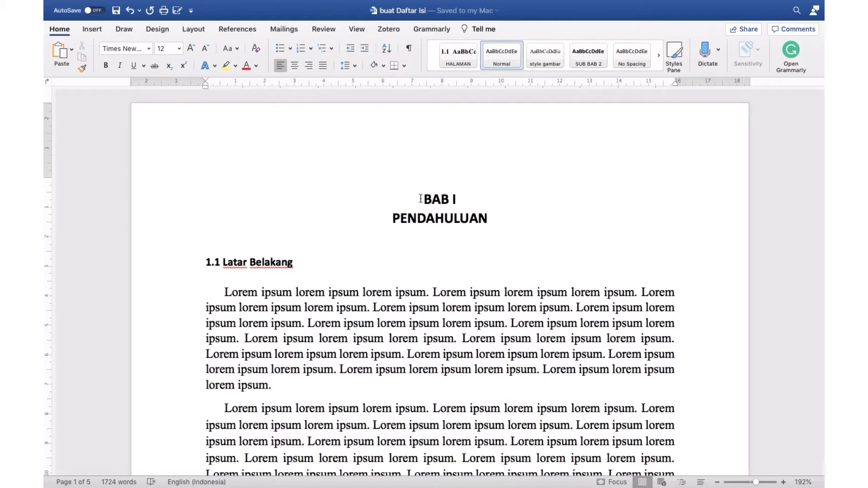
drag(421, 199, 489, 217)
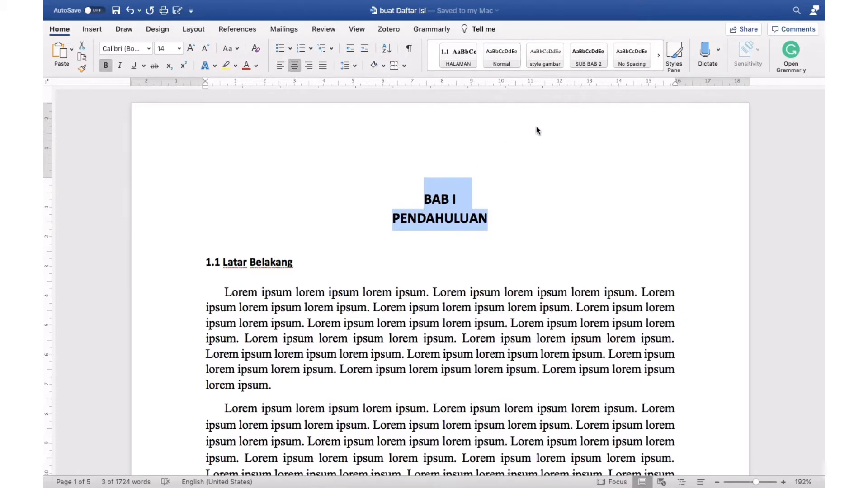
click(658, 57)
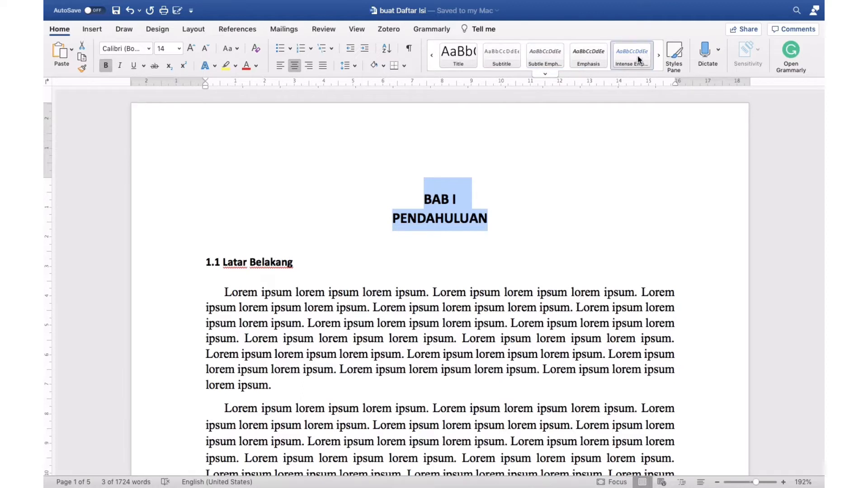
click(432, 58)
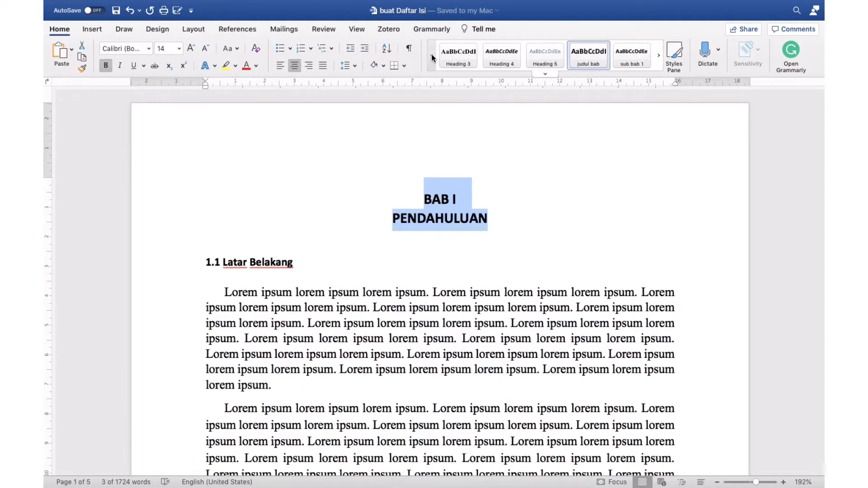
click(432, 58)
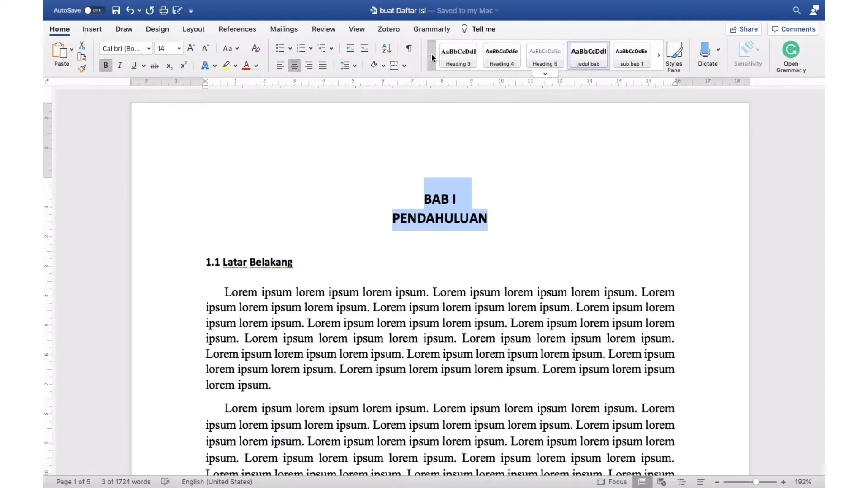
click(660, 57)
click(432, 56)
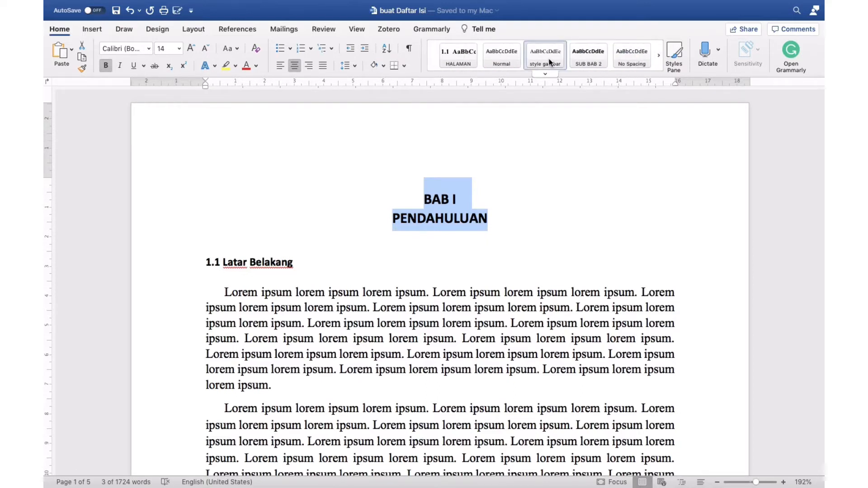
click(659, 57)
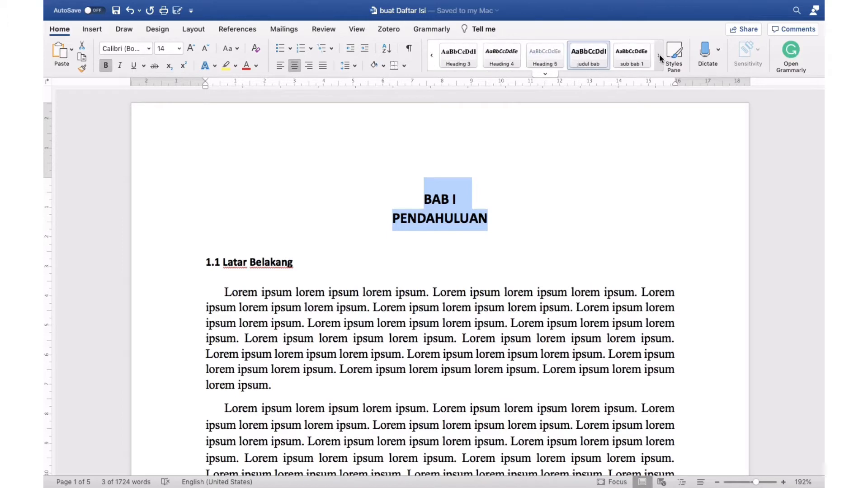
click(589, 59)
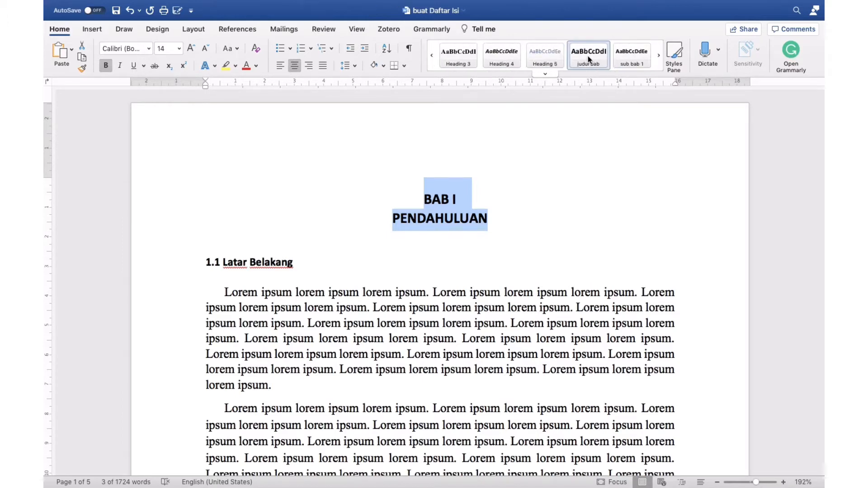
Open the judul bab style for modification and shorten its name to "judul bab", without the Heading 1 prefix
right_click(590, 59)
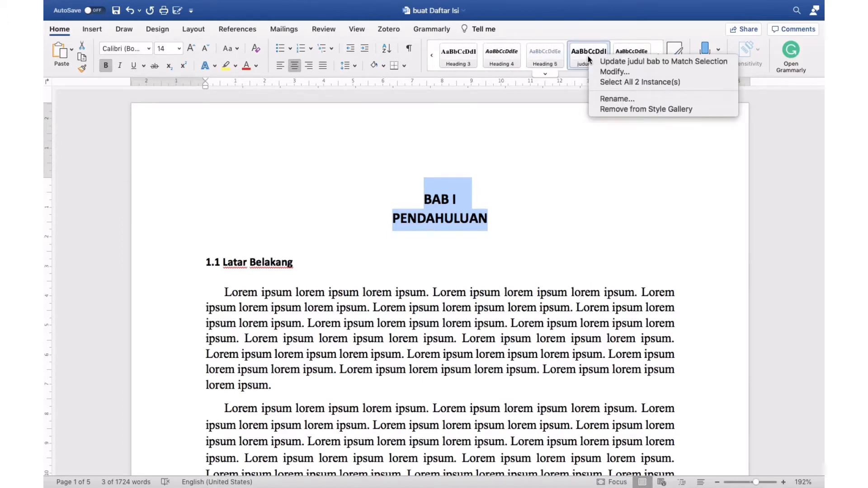
click(603, 73)
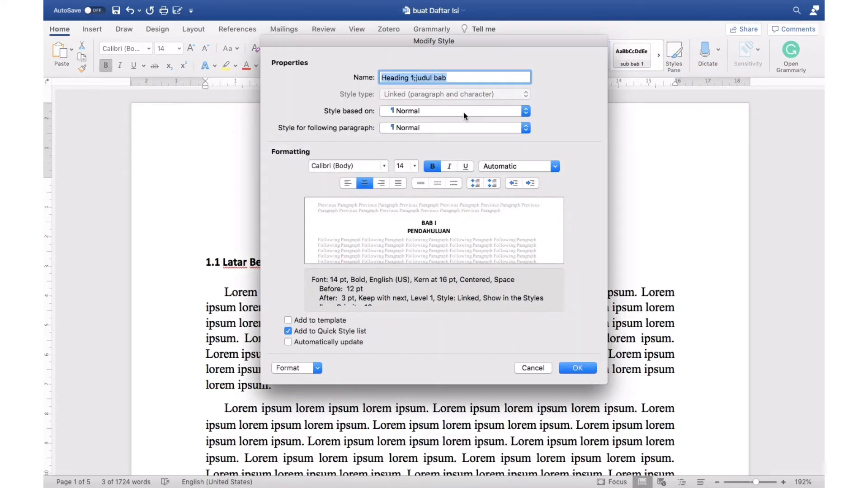
click(457, 78)
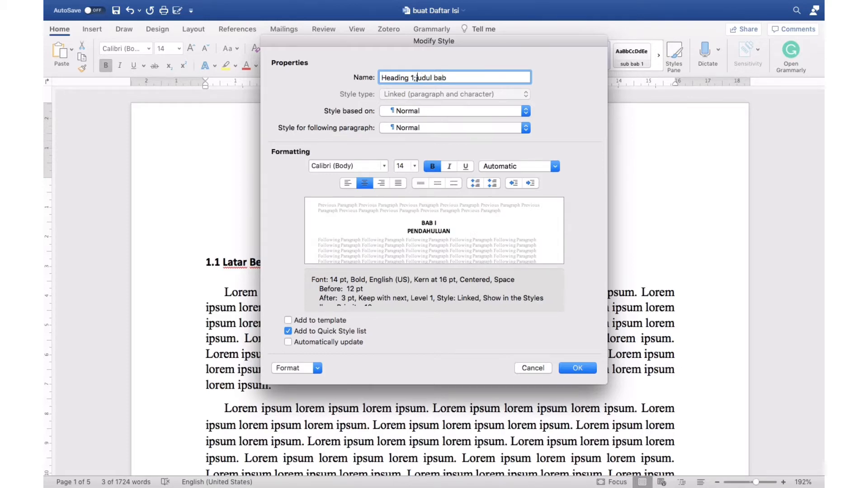
key(BackSpace)
key(BackSpace)
key(BackSpace)
key(BackSpace)
key(BackSpace)
key(BackSpace)
key(BackSpace)
key(BackSpace)
key(BackSpace)
key(BackSpace)
text(j)
Set the judul bab style's font to Times New Roman and save the style changes
click(381, 168)
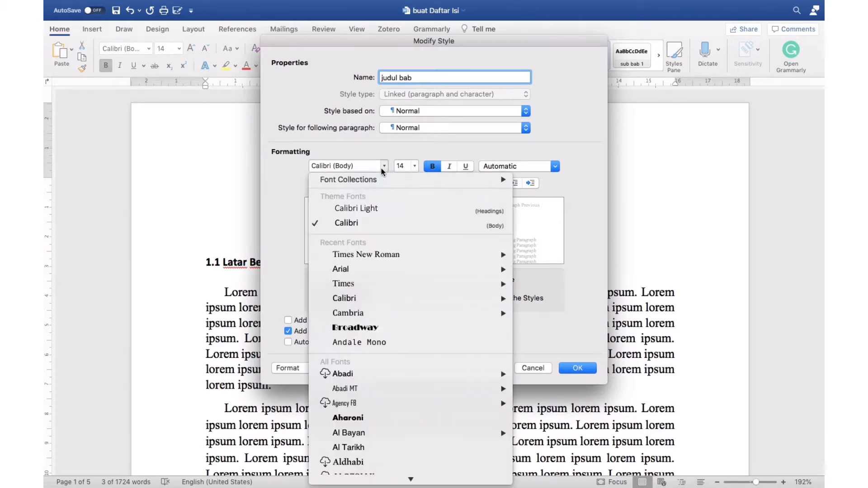
click(360, 279)
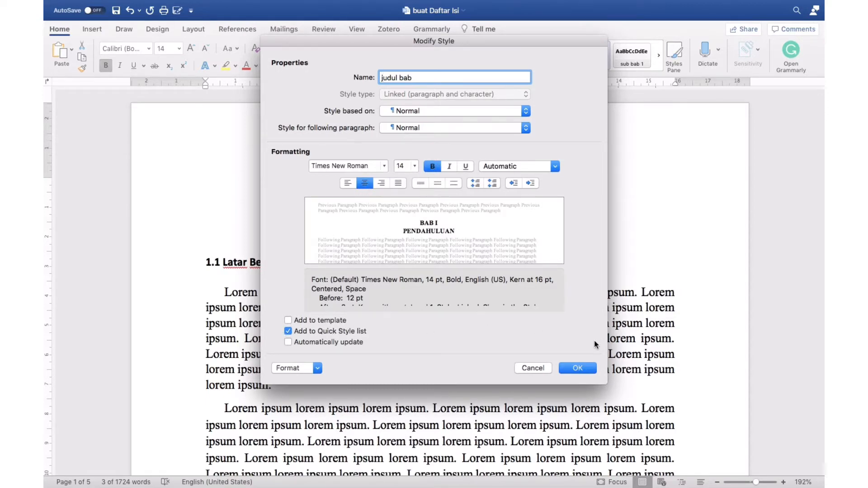
click(580, 369)
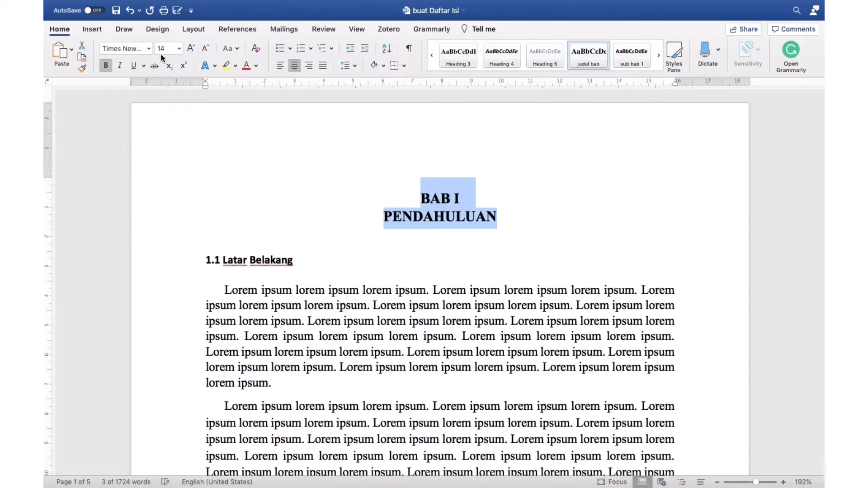
Delete the "BAB II DATA PERUSAHAAN" chapter heading above section 2.1 Profil Perusahaan
scroll(434, 276, down, 20)
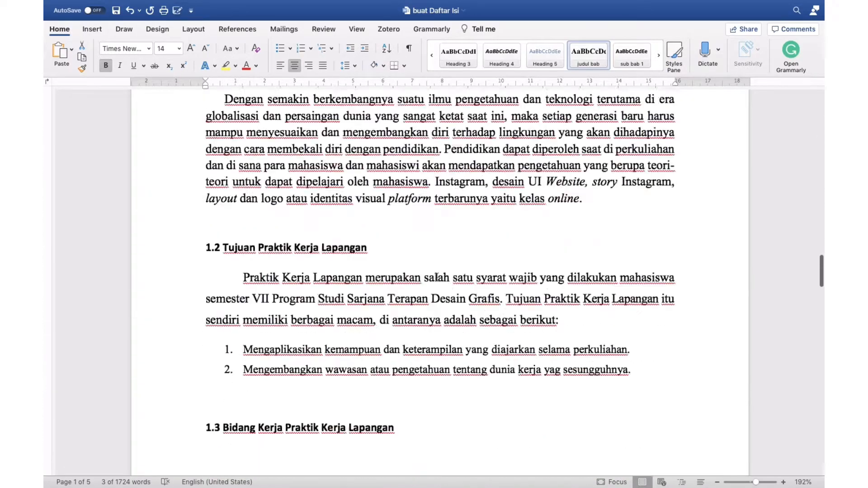
scroll(436, 277, down, 20)
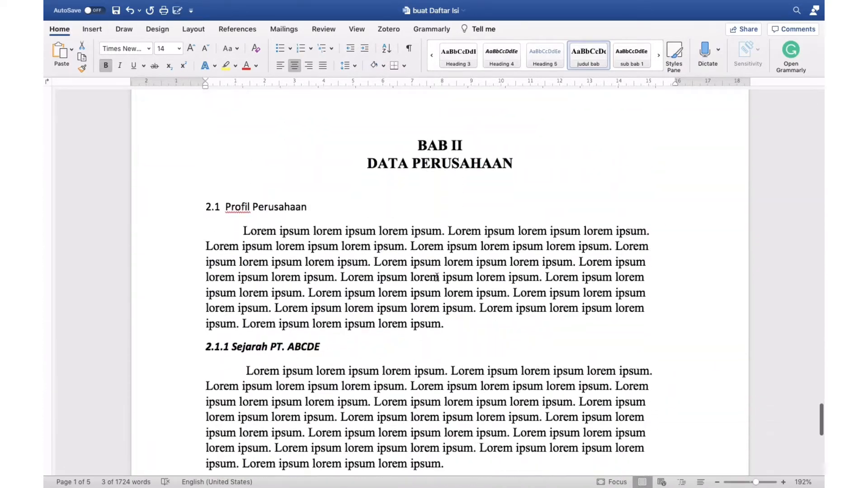
click(428, 145)
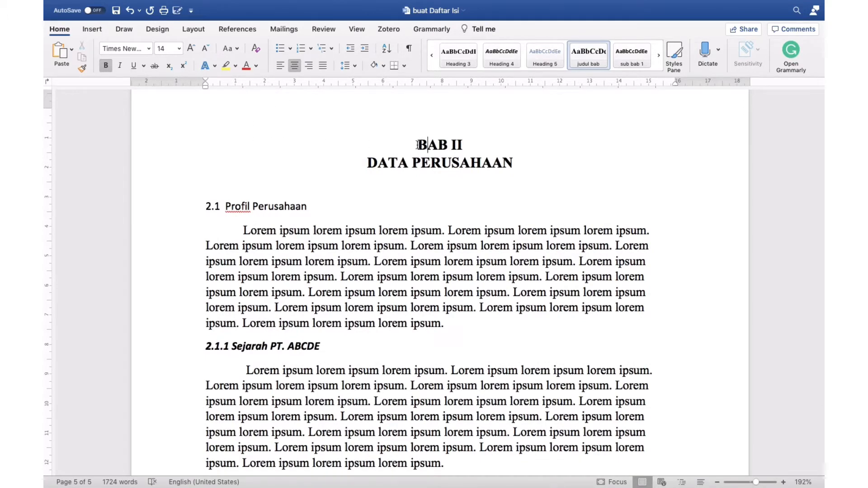
drag(417, 145, 492, 165)
key(BackSpace)
Enter "BAB II" and "DATA PERUSAHAAN" on separate lines above section 2.1, followed by an empty line
text(Ba)
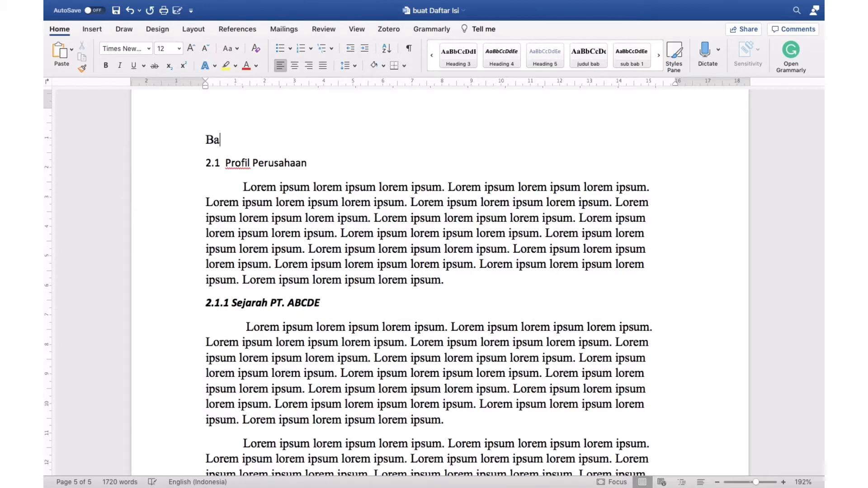
key(BackSpace)
text(AB )
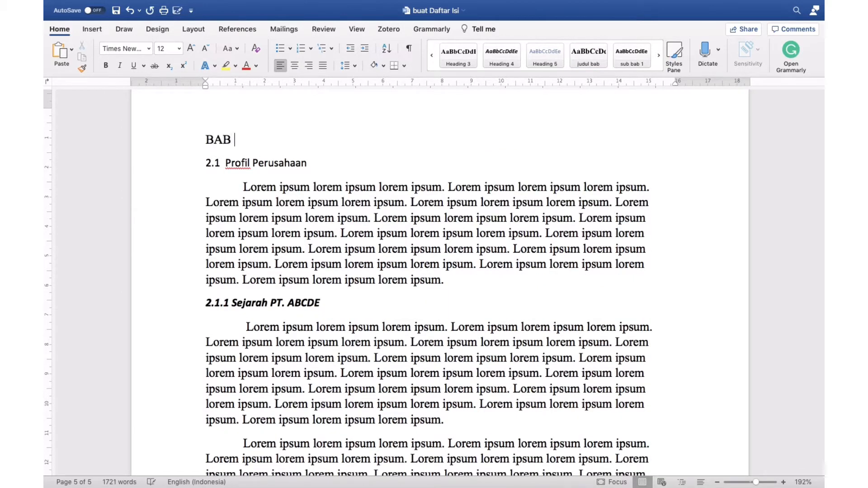
text(II)
key(Return)
text(DAta)
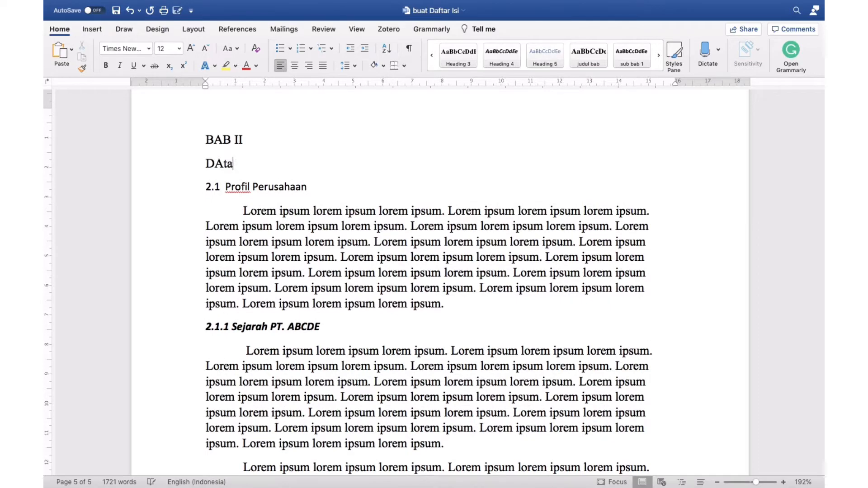
key(BackSpace)
key(BackSpace)
text(TA )
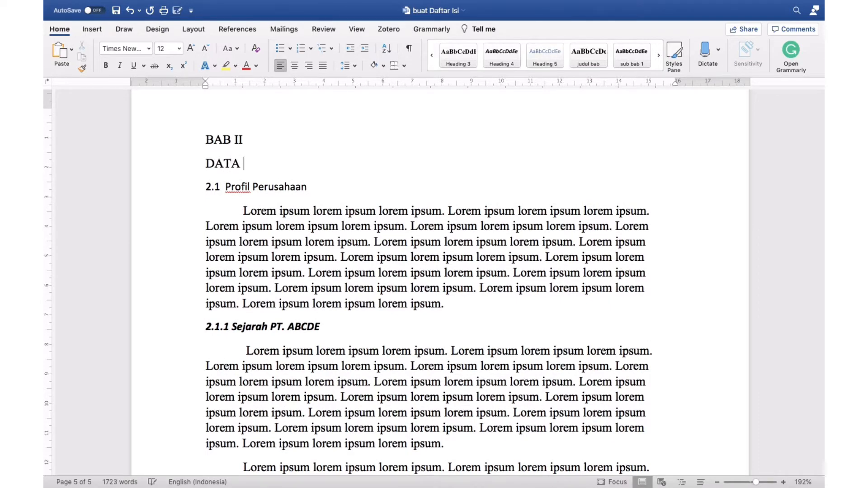
text(PERUSAHAAN)
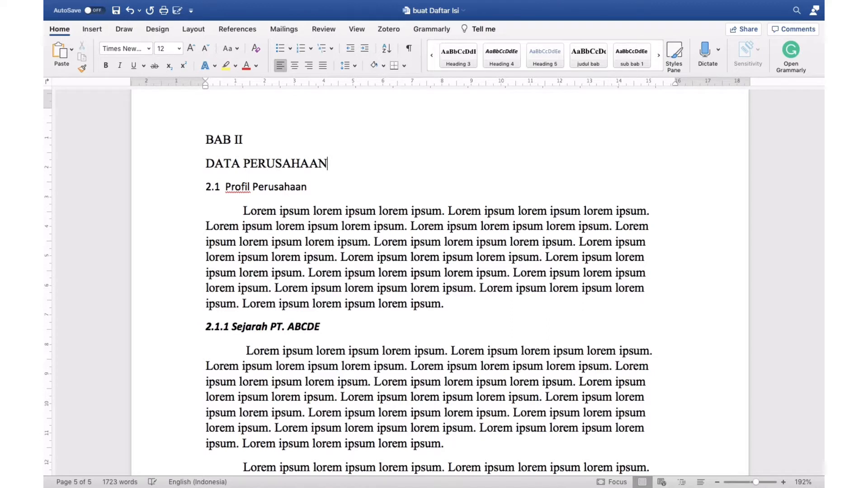
key(Return)
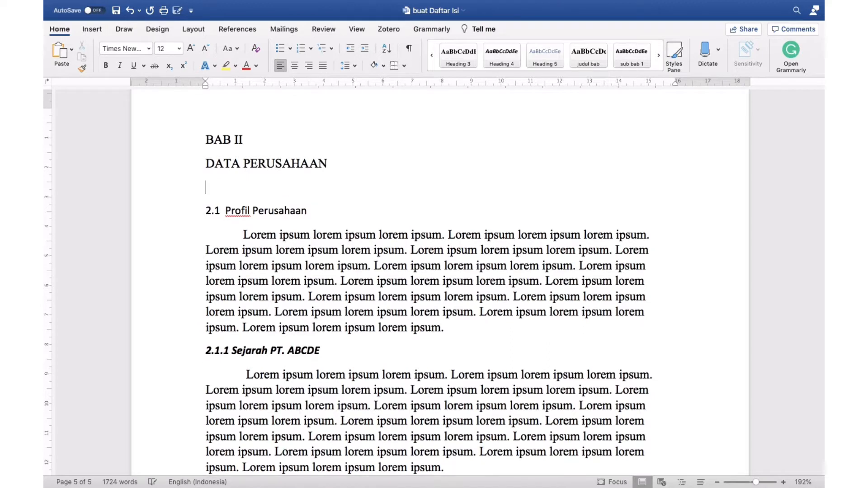
Apply the judul bab style to the two lines "BAB II" and "DATA PERUSAHAAN"
key(shift+Up)
key(shift+Up)
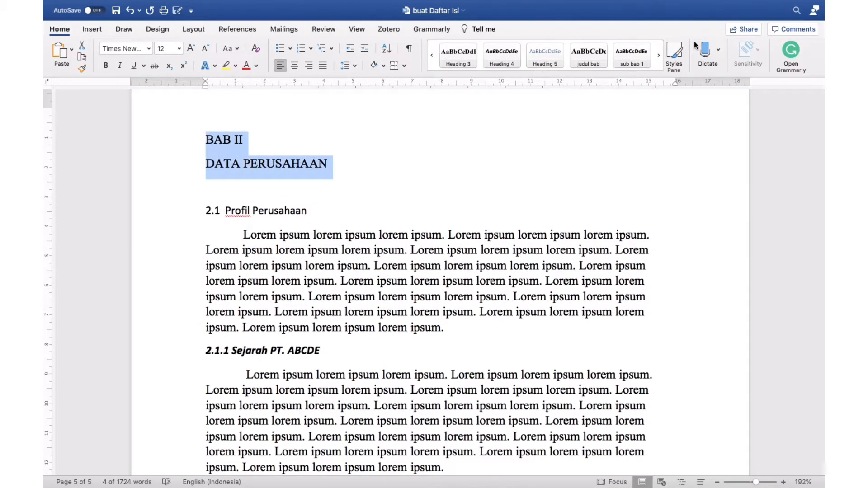
click(584, 63)
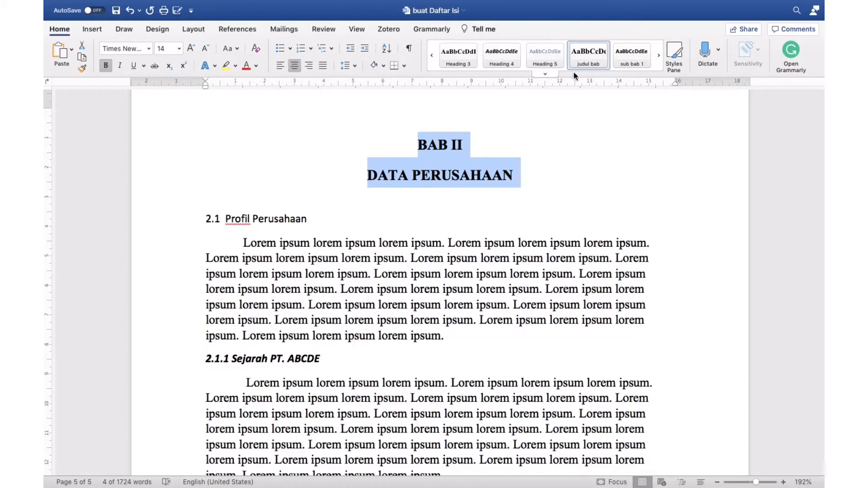
Select the "1.1 Latar Belakang" heading and rename its style to "sub bab 1", without the Heading 2 prefix
scroll(353, 202, up, 20)
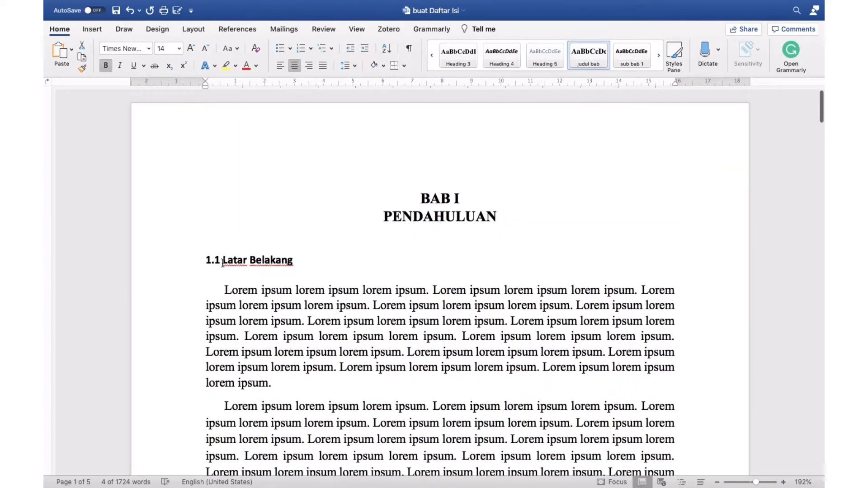
drag(204, 261, 294, 261)
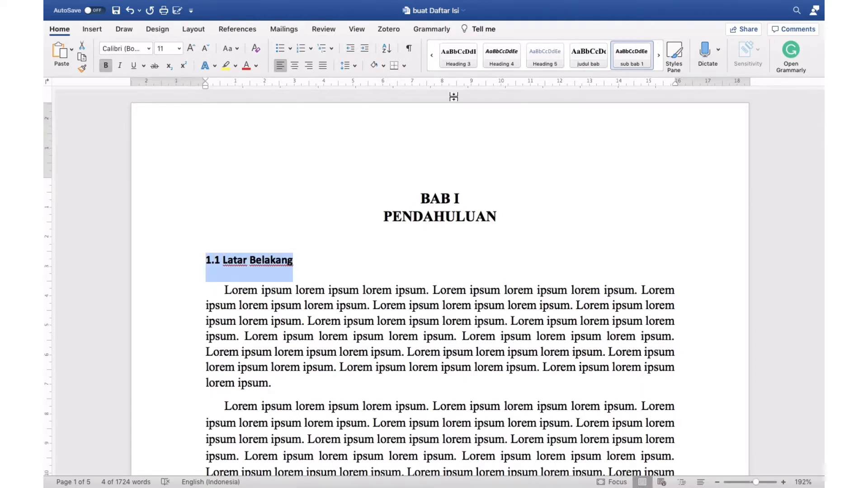
right_click(634, 59)
click(643, 71)
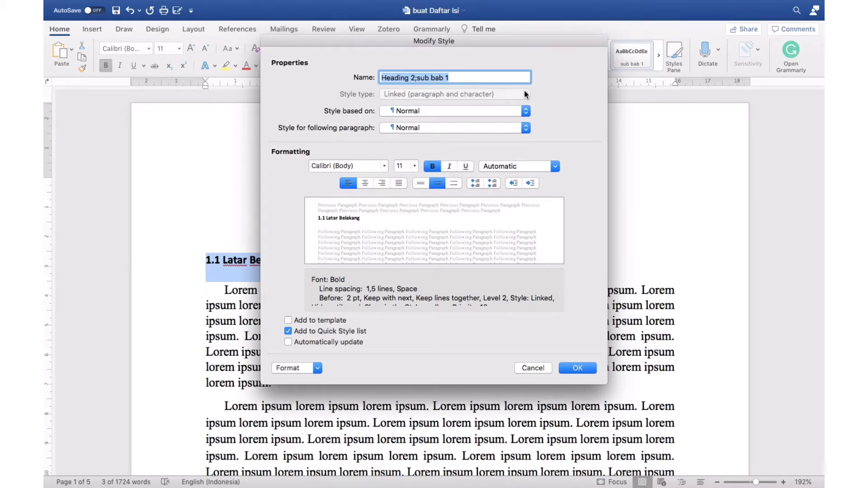
click(417, 78)
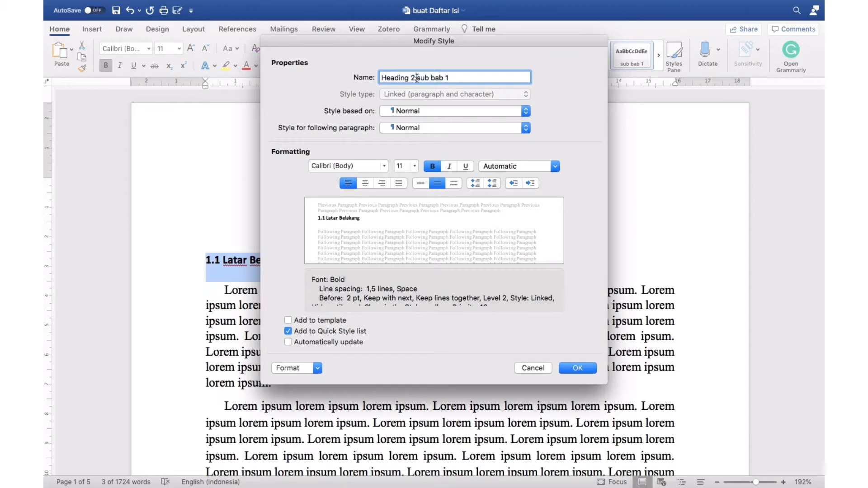
key(BackSpace)
key(BackSpace)
key(BackSpace)
key(BackSpace)
key(BackSpace)
key(BackSpace)
key(BackSpace)
key(BackSpace)
key(BackSpace)
key(BackSpace)
Set the sub bab 1 style to Times New Roman, size 12, and save the style changes
click(382, 169)
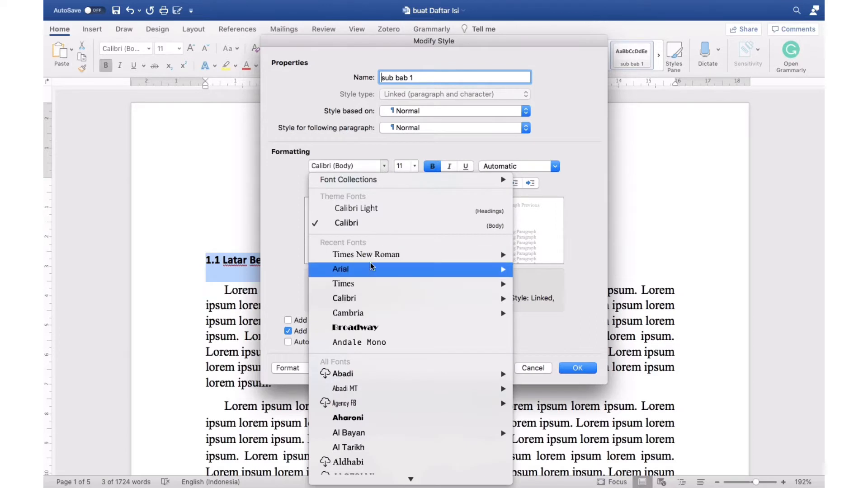
click(378, 253)
click(414, 167)
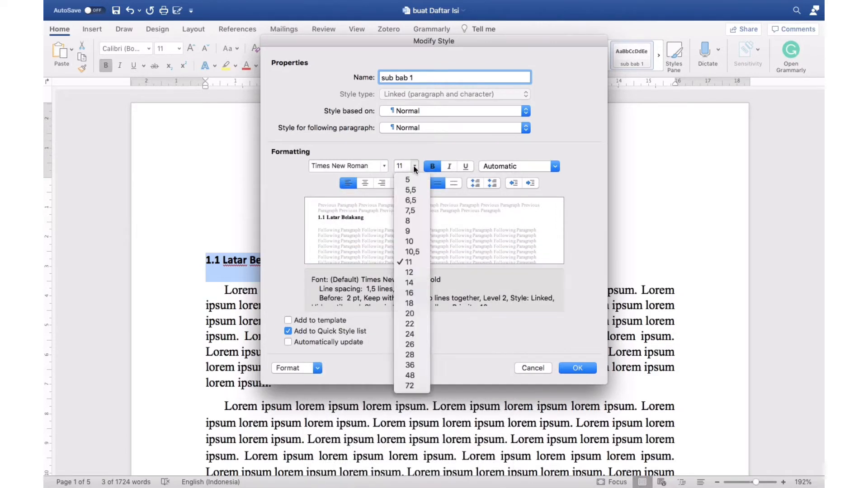
click(409, 273)
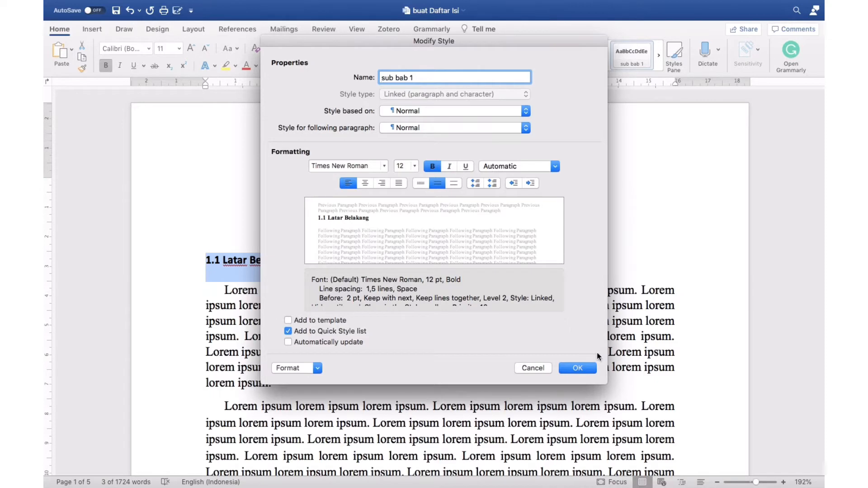
click(578, 369)
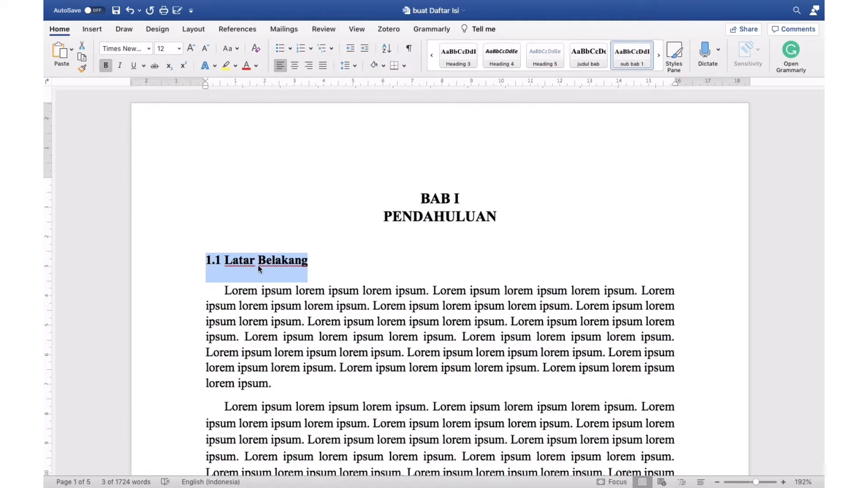
scroll(255, 262, down, 10)
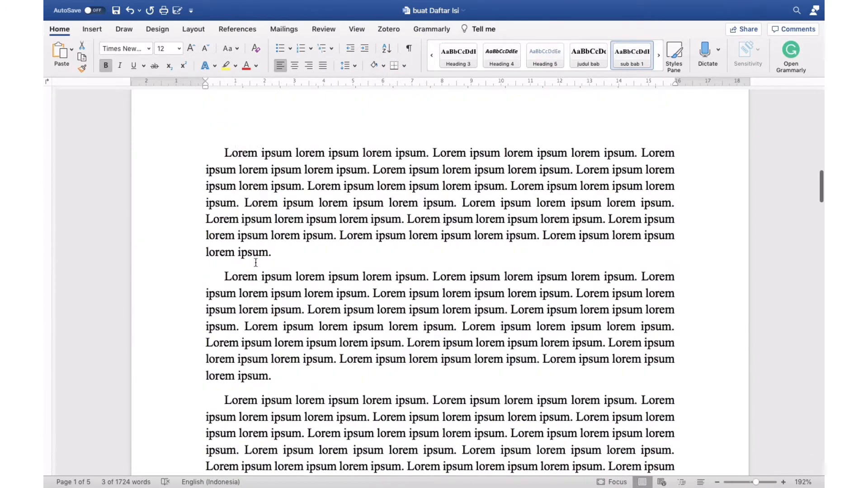
Select the heading "1.2 Tujuan Praktik Kerja Lapangan" to check which style it uses
scroll(255, 262, down, 15)
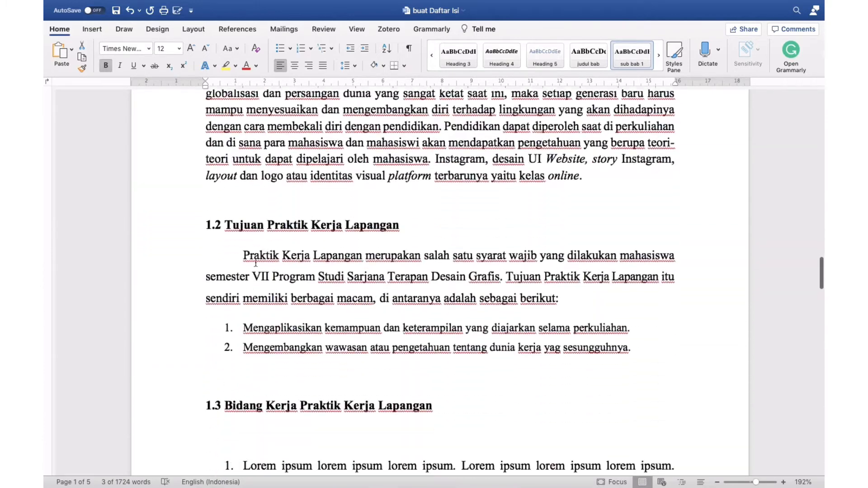
scroll(255, 262, down, 3)
drag(207, 125, 400, 125)
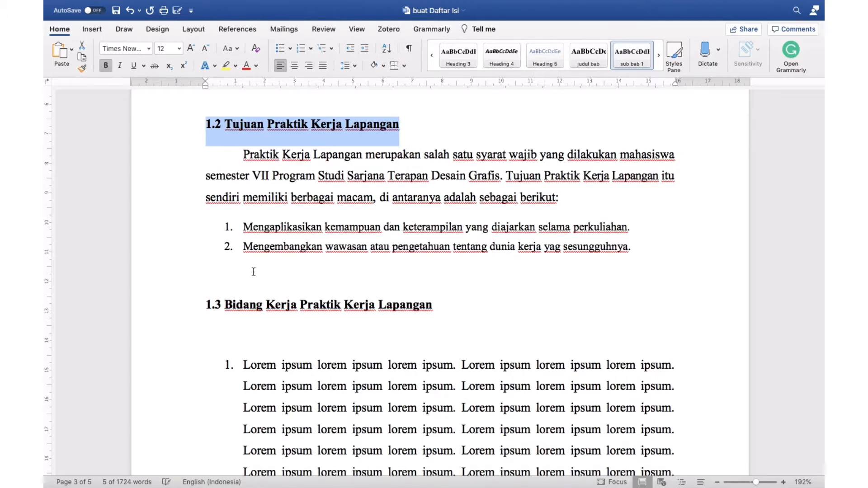
Format the heading "1.3 Bidang Kerja Praktik Kerja Lapangan" in non-bold Arial and reapply the sub bab 1 style to it
drag(206, 308, 435, 307)
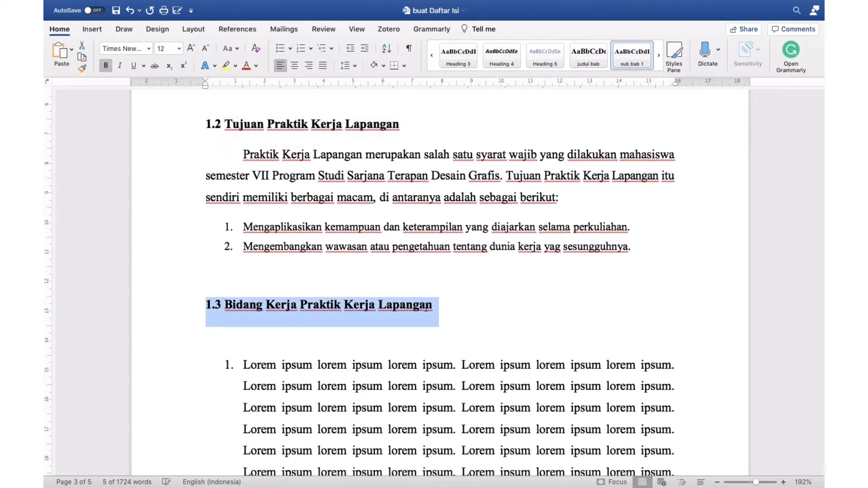
click(148, 48)
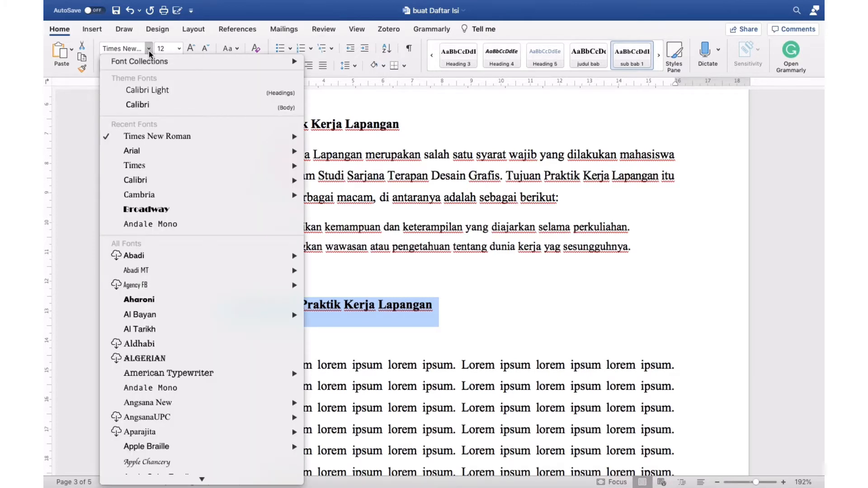
click(149, 150)
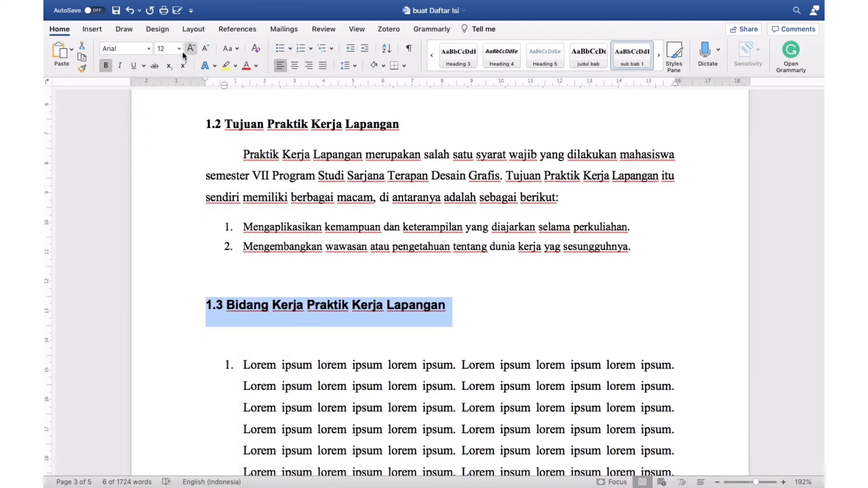
click(106, 66)
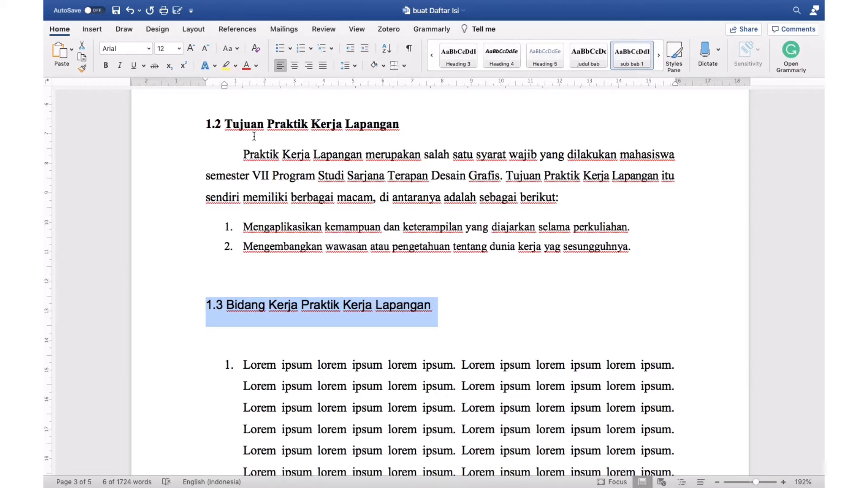
click(638, 60)
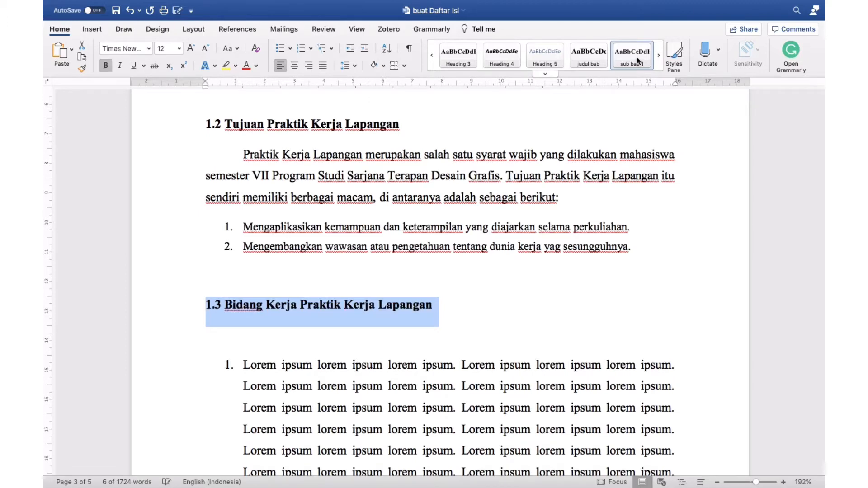
Apply the sub bab 1 style to the "Sistematika Penyusunan" heading and re-enter its number 1.4 in front of the text
scroll(372, 333, down, 3)
scroll(370, 331, down, 10)
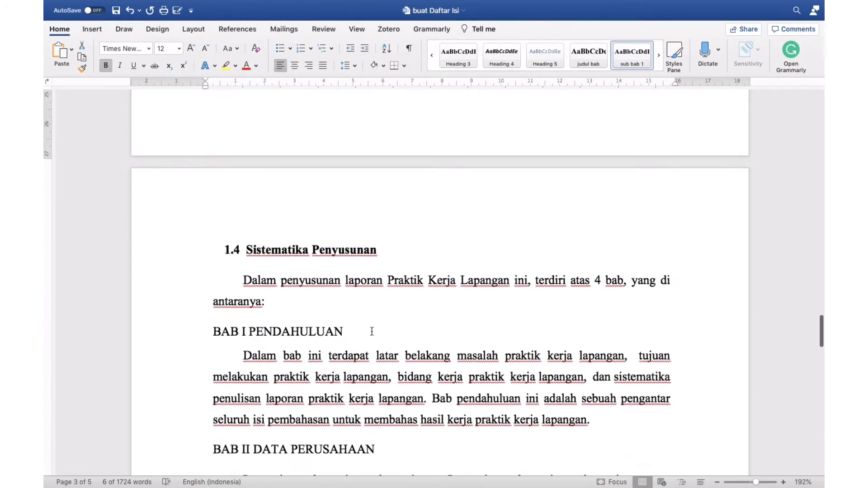
triple_click(221, 176)
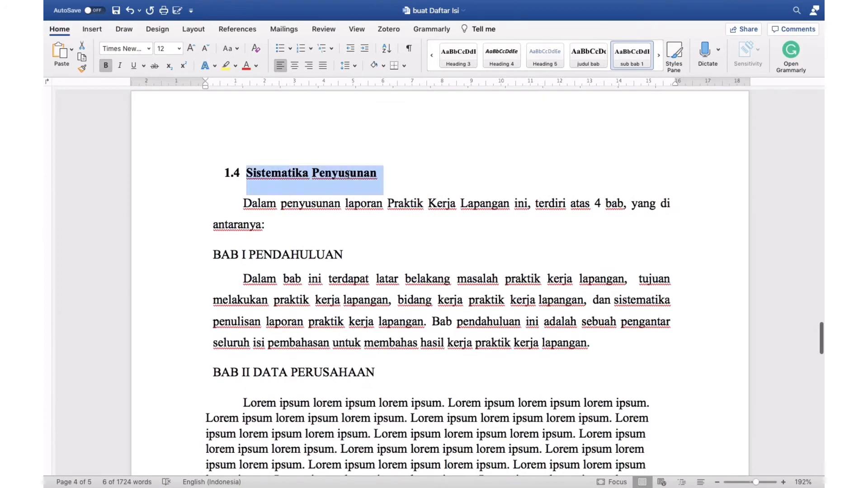
click(106, 66)
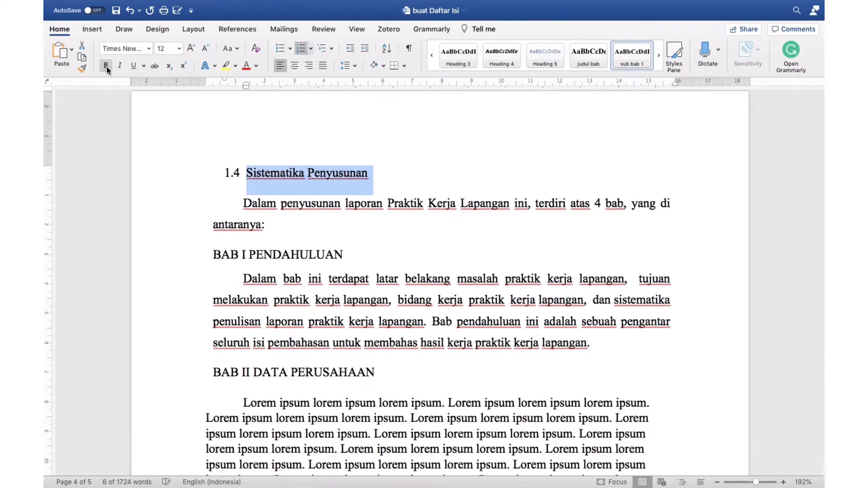
click(381, 160)
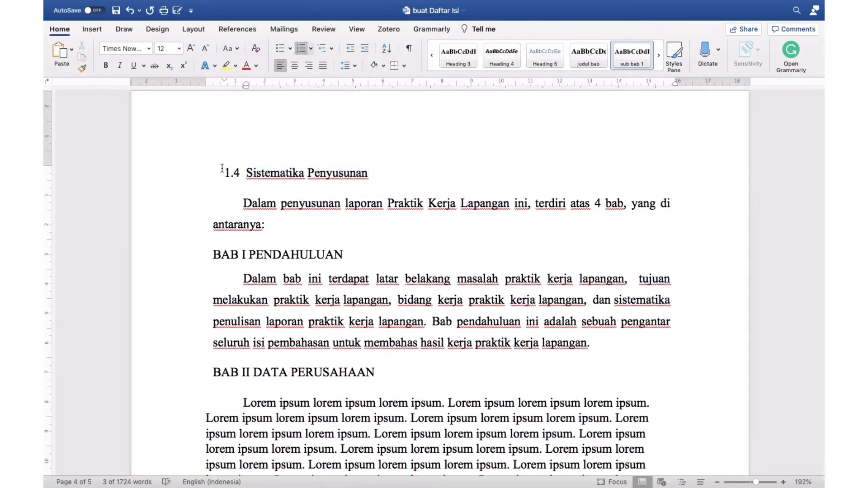
drag(244, 172, 379, 169)
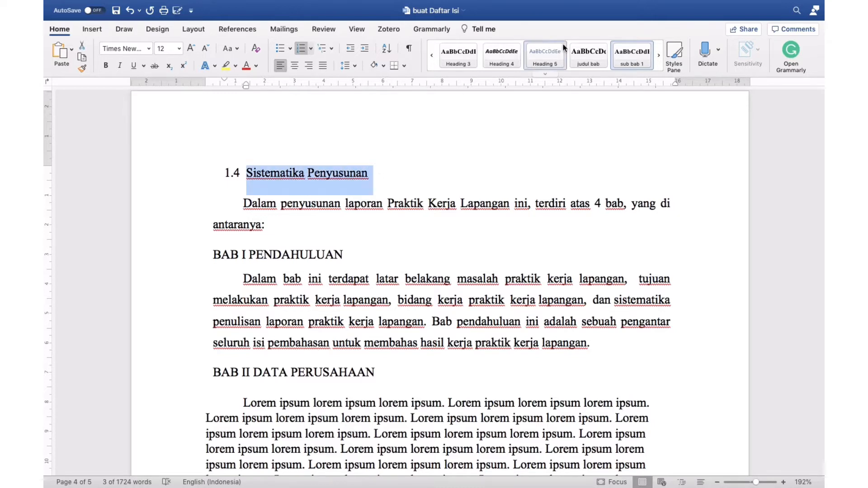
click(627, 51)
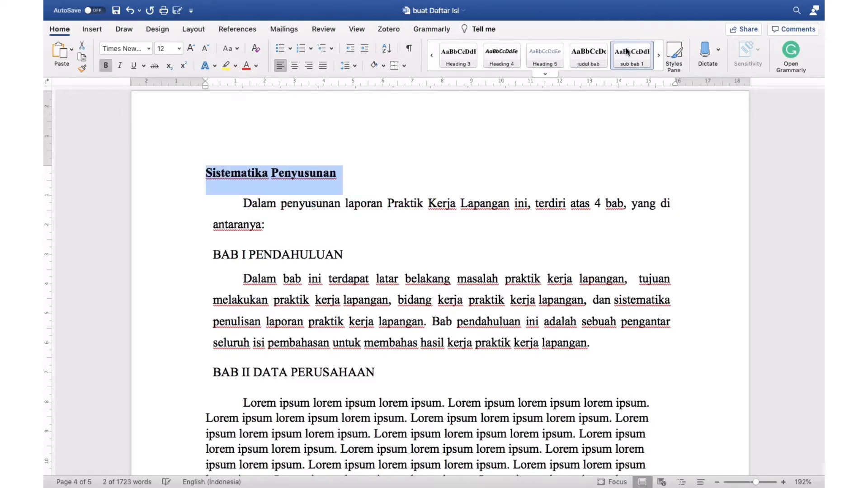
click(209, 186)
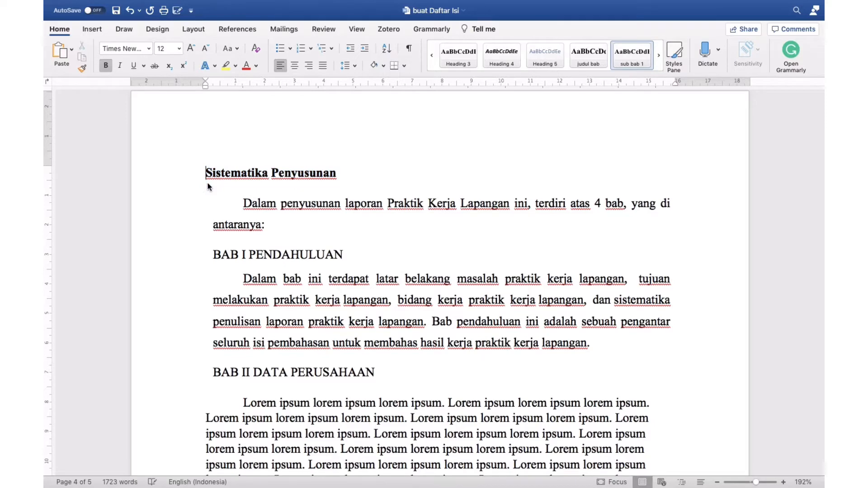
text(1.4)
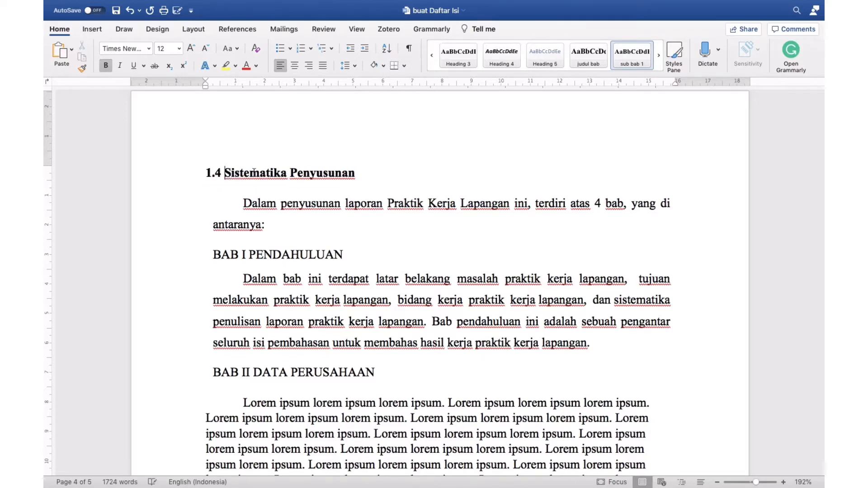
Apply the sub bab 1 style to the heading "2.1 Profil Perusahaan"
scroll(223, 307, down, 10)
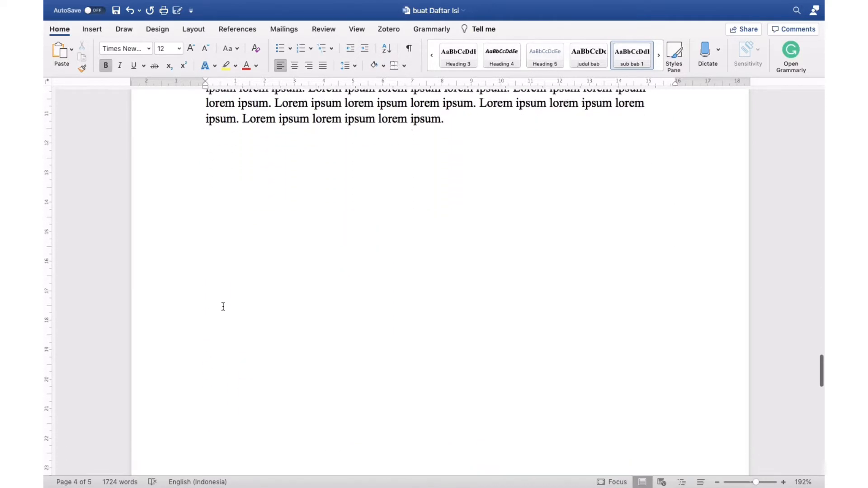
scroll(223, 306, down, 10)
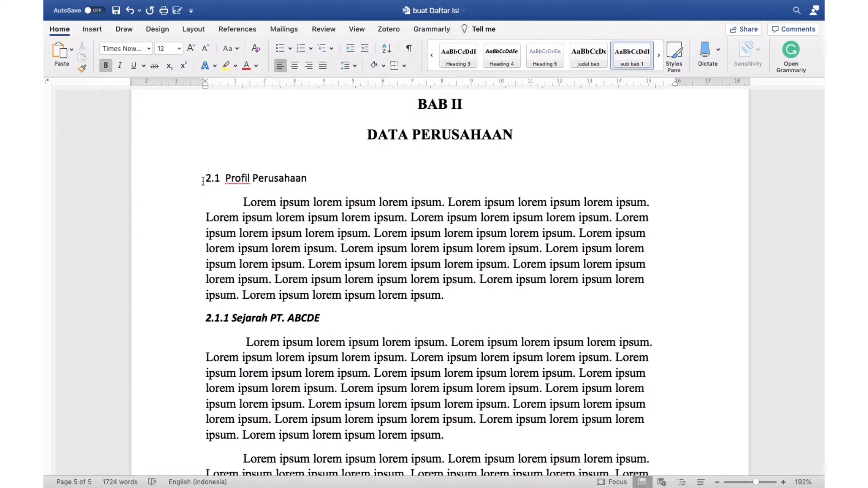
drag(203, 182, 312, 179)
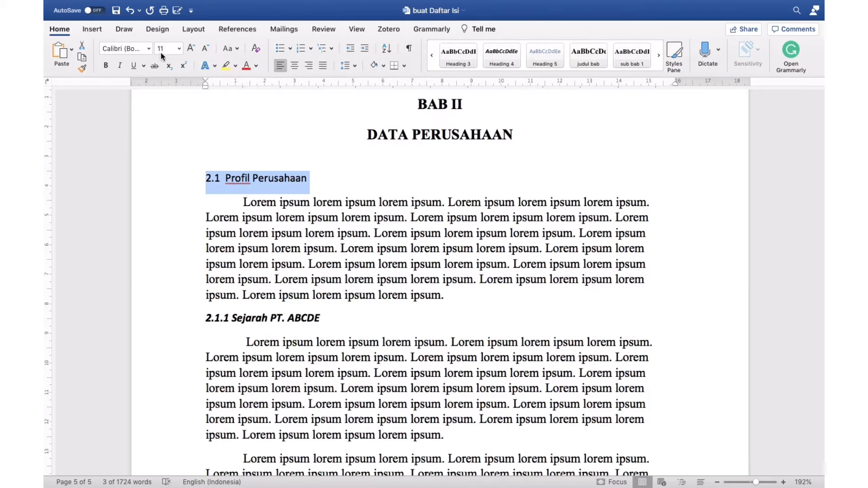
click(633, 52)
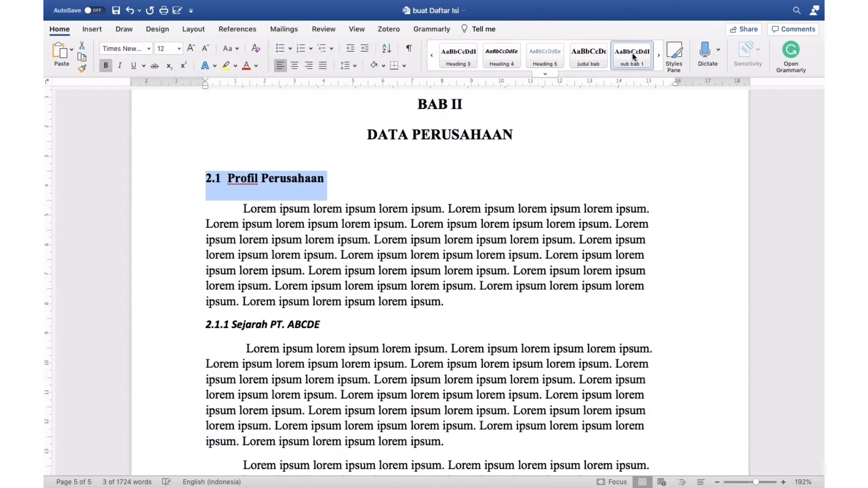
Apply the Heading 5 style to "2.1.1 Sejarah PT. ABCDE" and rename that style to "sub bab 2"
scroll(217, 255, down, 3)
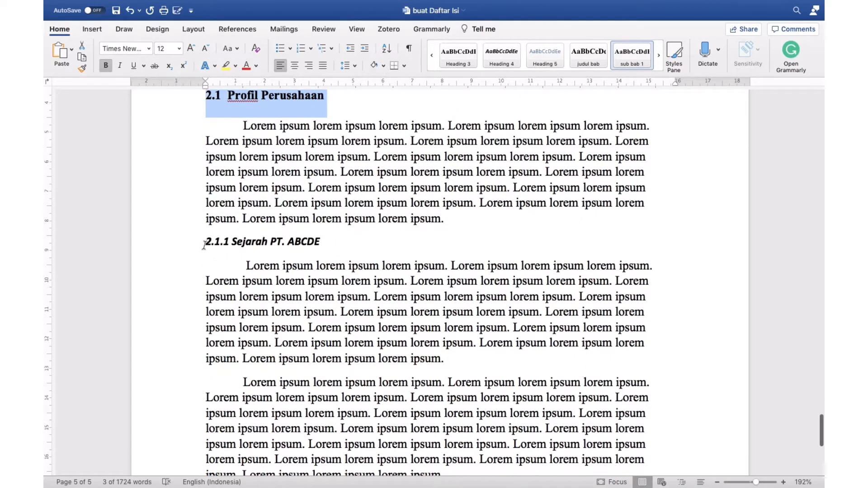
drag(204, 245, 312, 244)
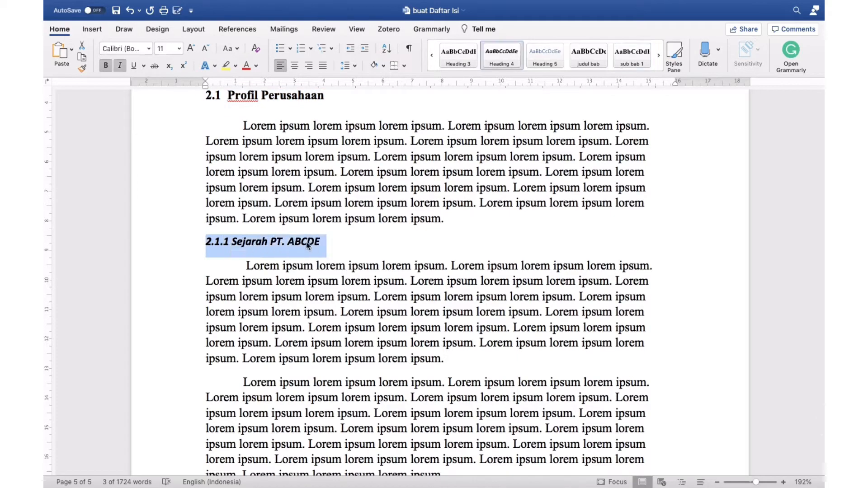
scroll(258, 259, up, 1)
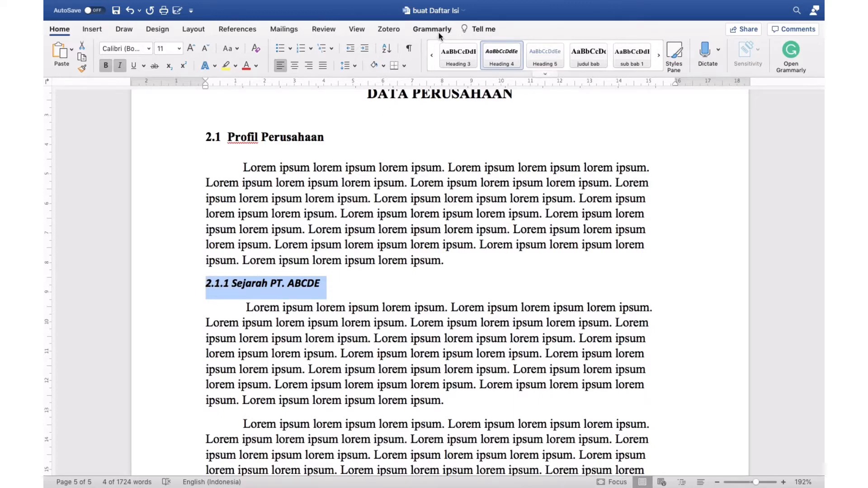
drag(212, 284, 314, 285)
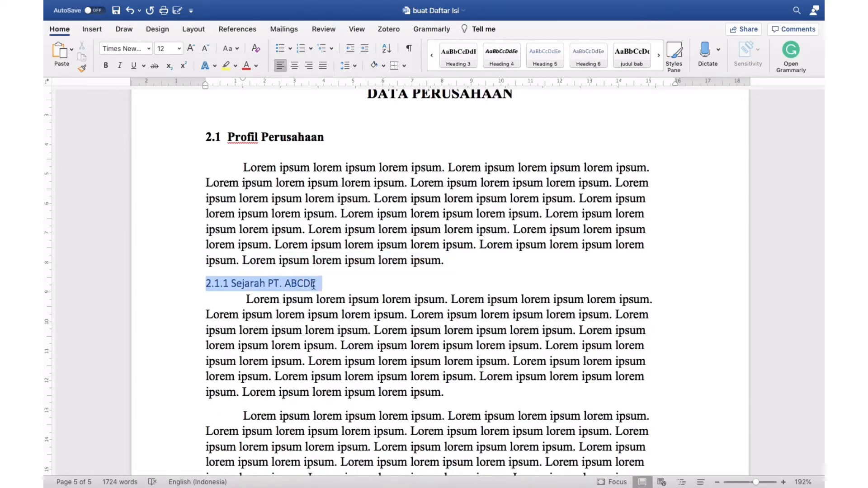
right_click(547, 50)
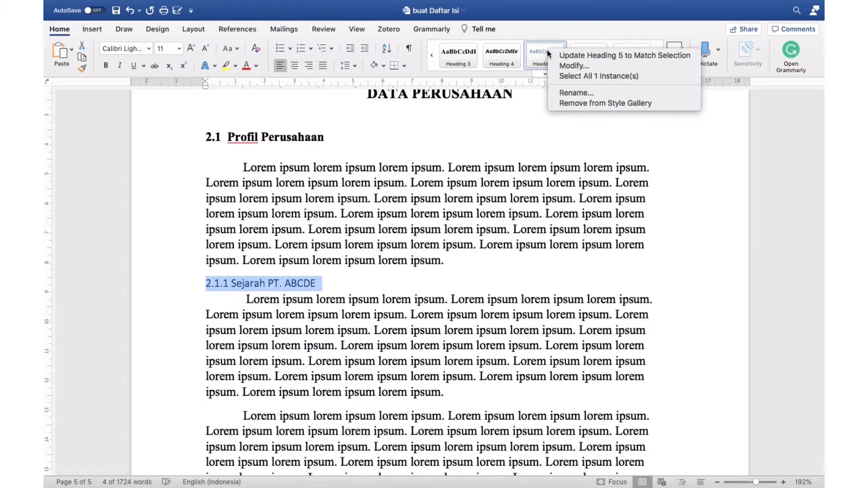
click(559, 65)
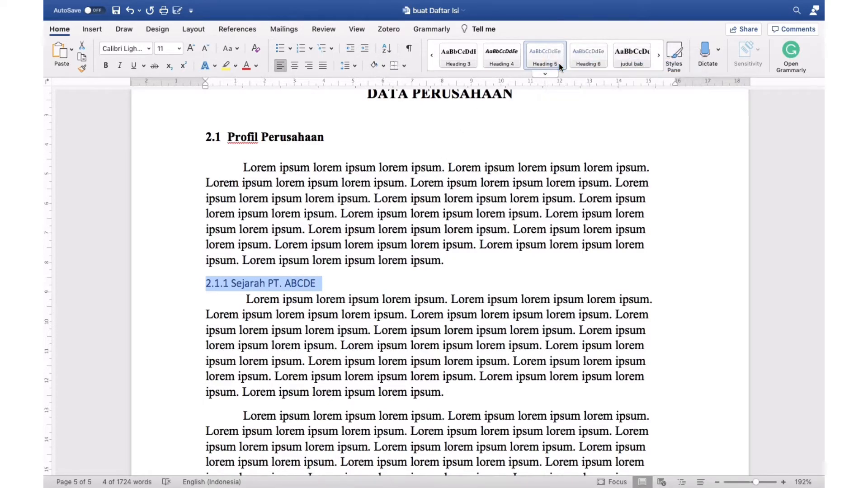
text(sub bab 2)
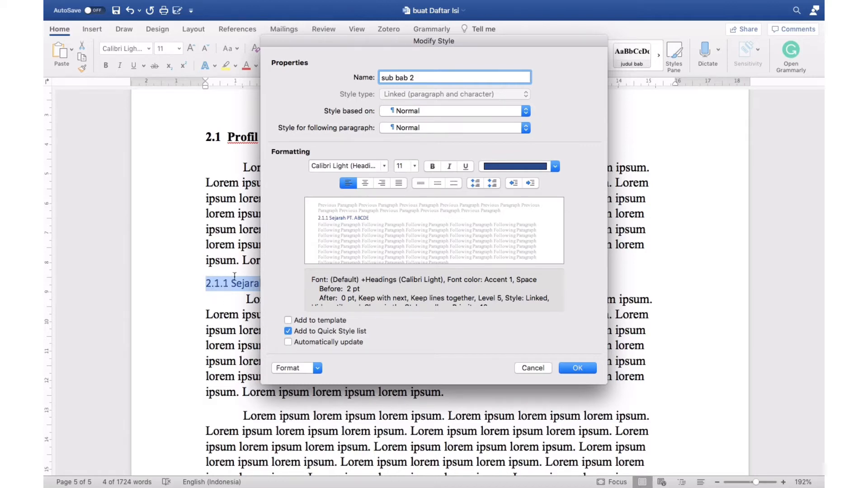
Set the sub bab 2 style to Times New Roman, size 12, bold, with automatic font colour, and save the style changes
click(555, 167)
click(527, 187)
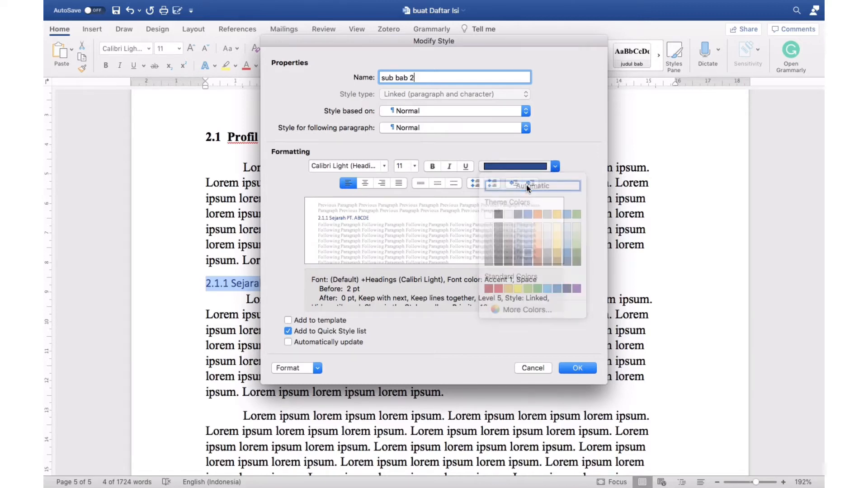
click(434, 169)
click(414, 167)
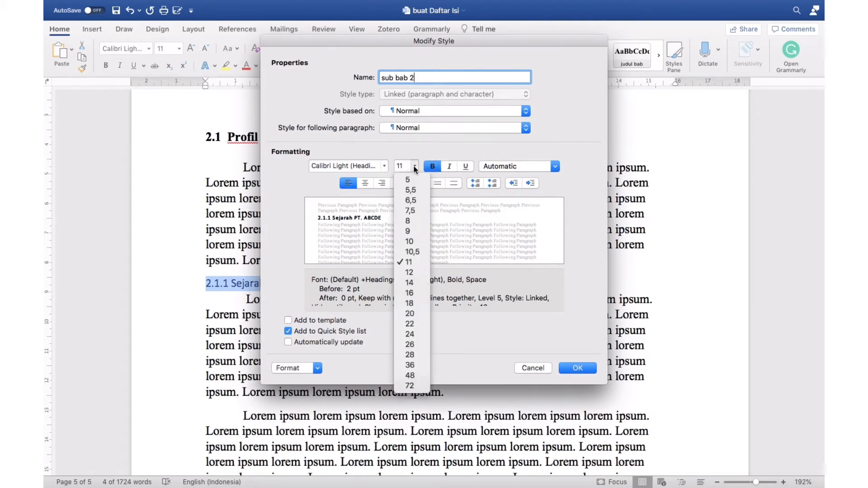
click(409, 272)
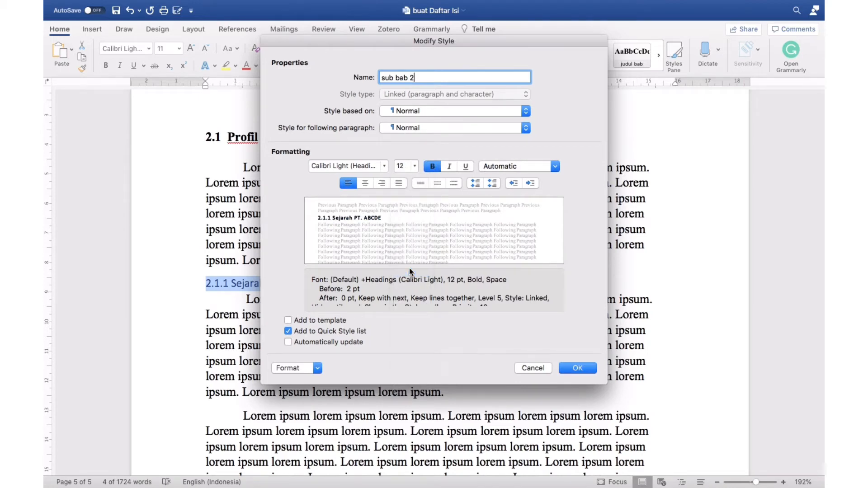
click(381, 167)
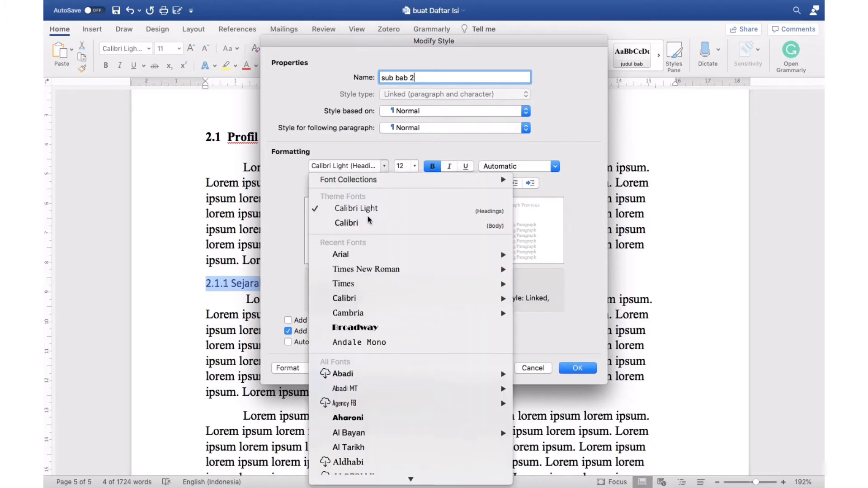
click(360, 271)
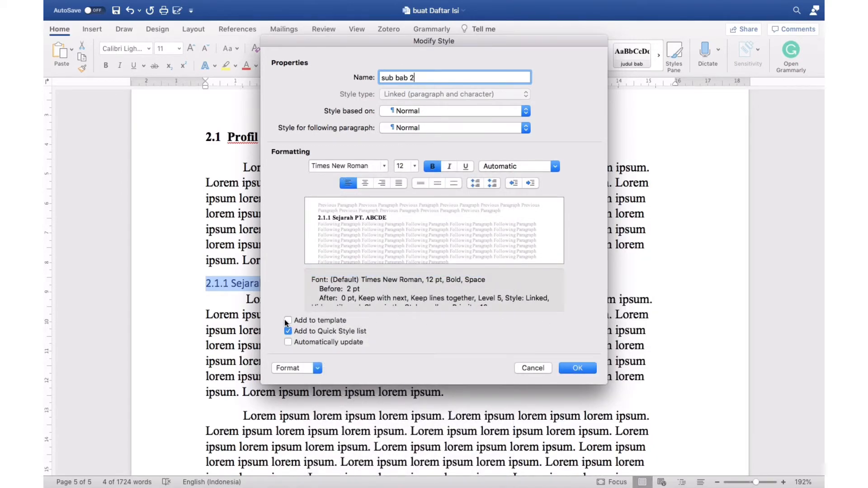
click(582, 368)
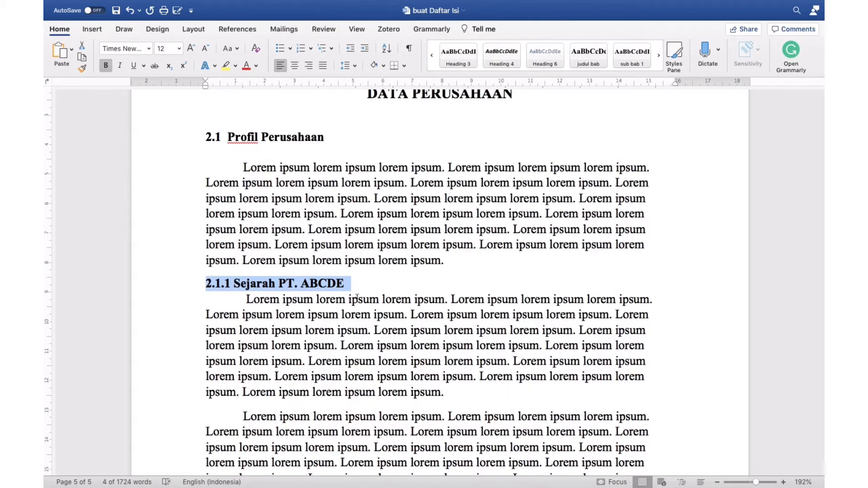
Undo the last change to the heading "2.1.1.1 Anak Perusahaan PT ABCDE"
click(240, 302)
key(super+z)
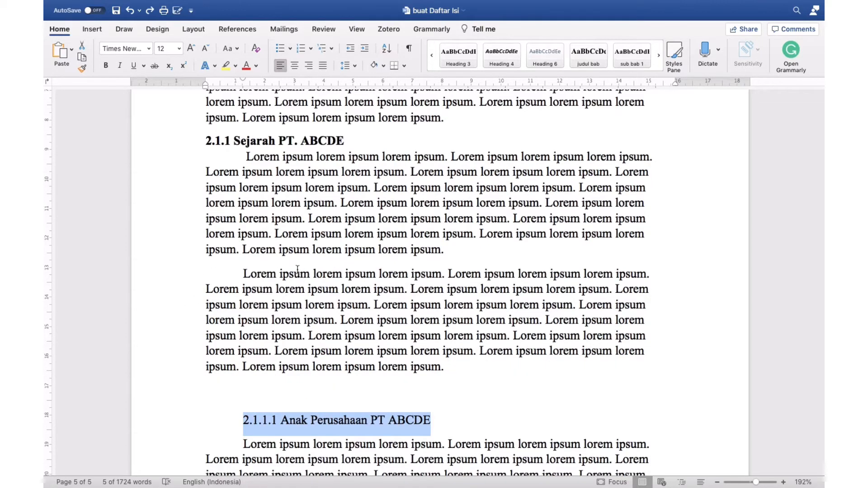
scroll(298, 269, down, 2)
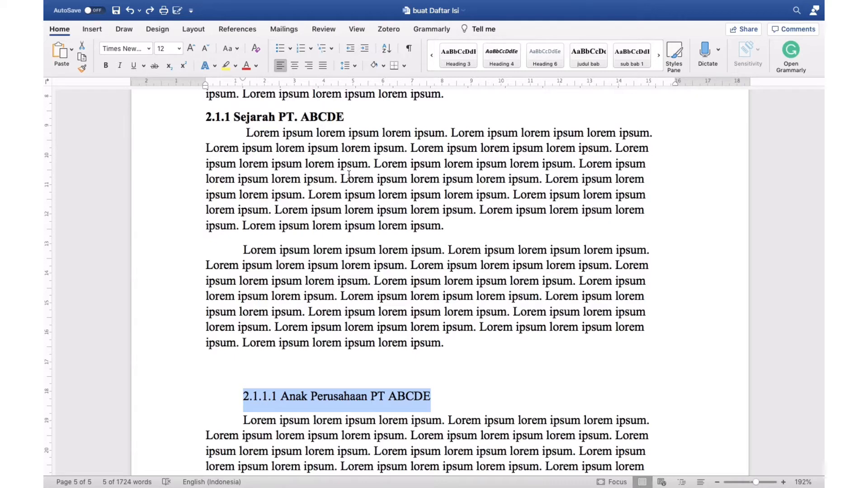
scroll(302, 339, down, 3)
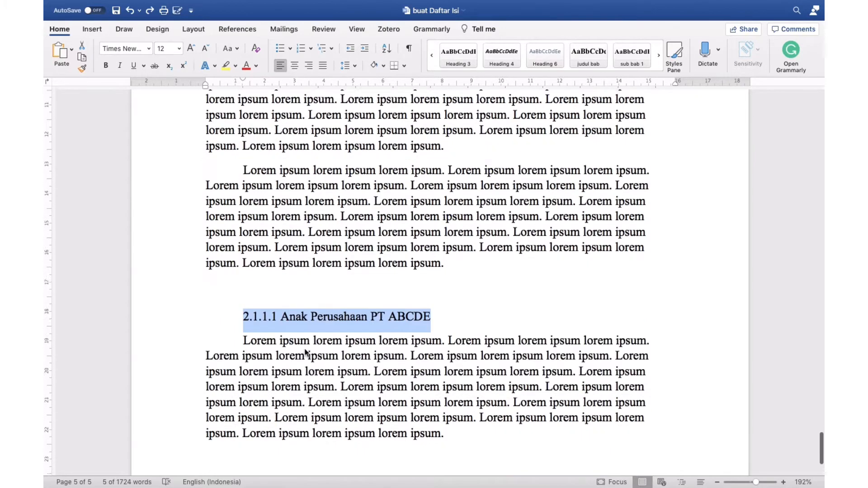
Apply the sub bab 3 style to the heading "2.1.1.1 Anak Perusahaan PT ABCDE"
click(304, 338)
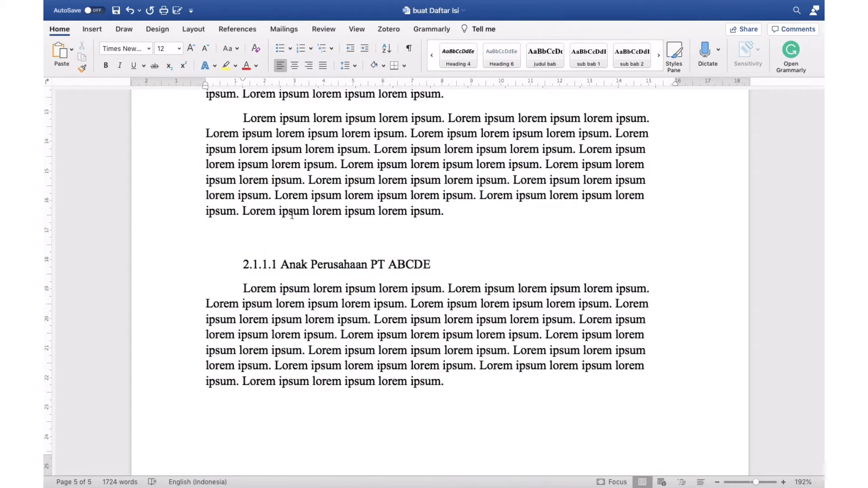
triple_click(424, 254)
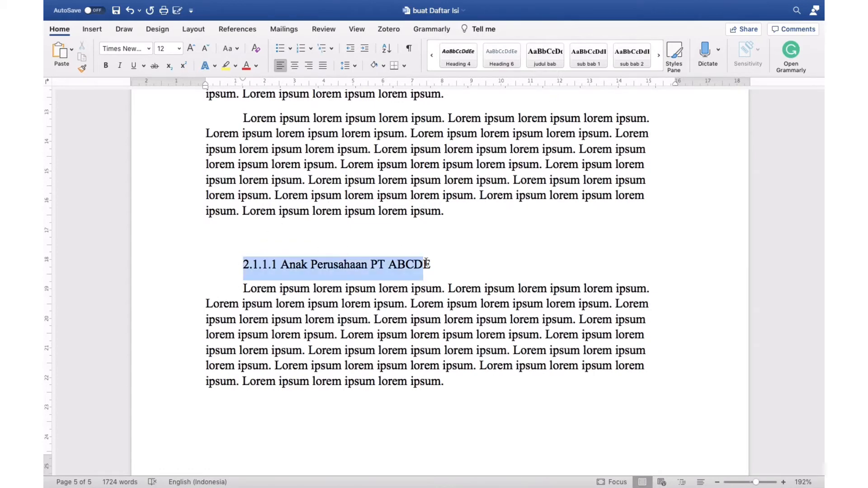
click(637, 52)
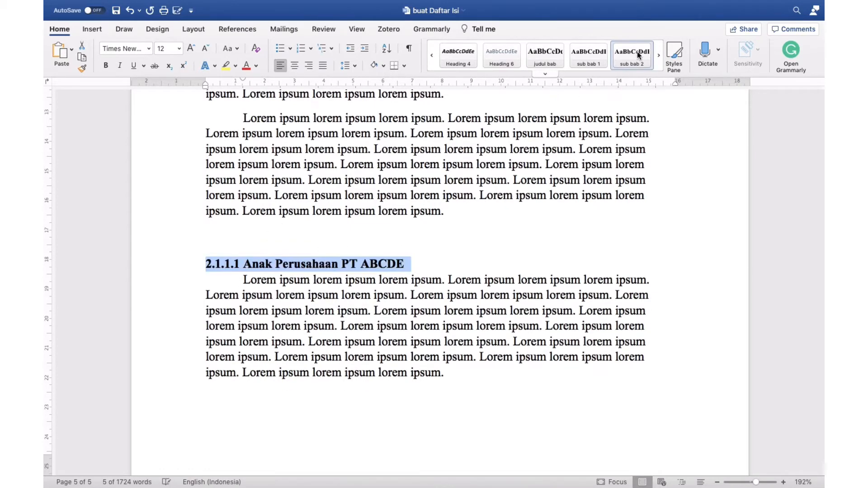
click(659, 55)
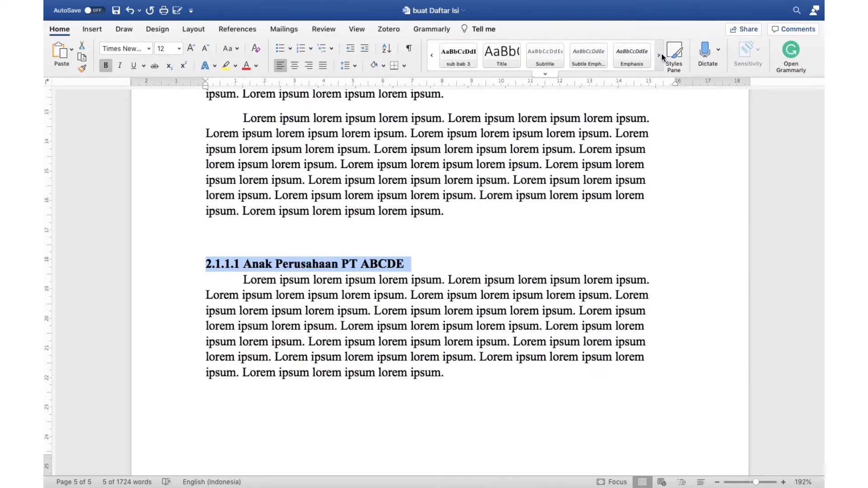
click(460, 54)
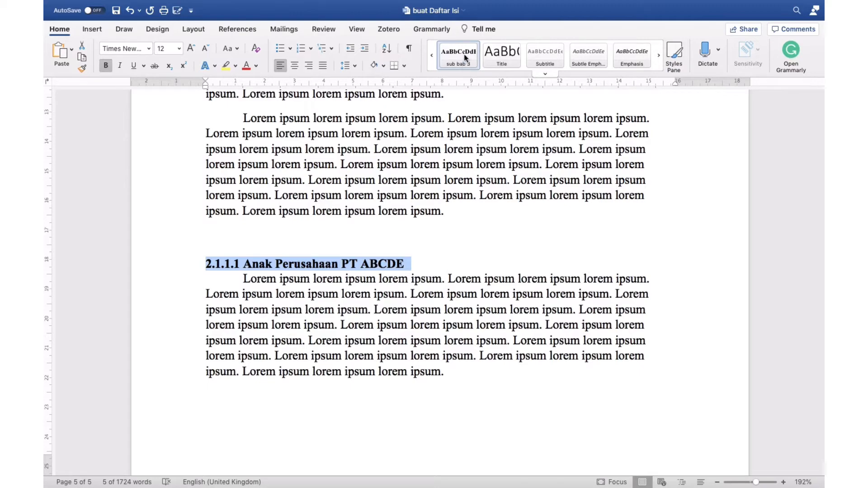
scroll(301, 308, down, 3)
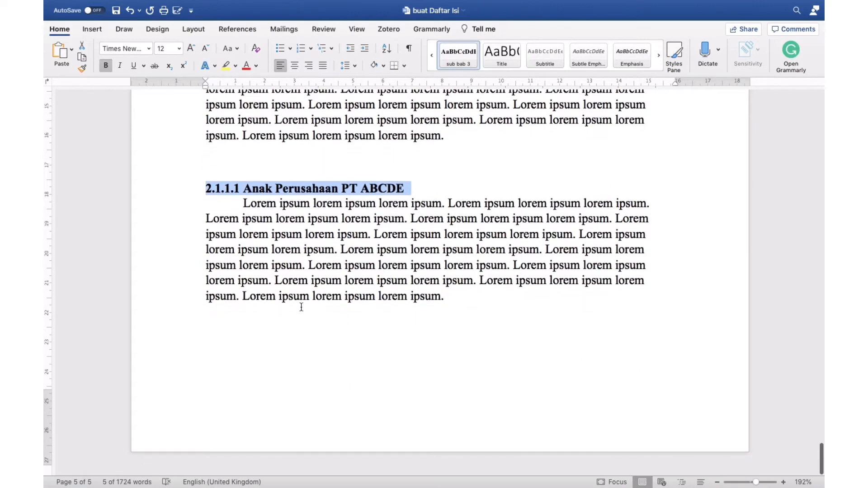
click(350, 340)
Insert blank lines above the heading "BAB I PENDAHULUAN" until the chapter moves to the second page, leaving the first page empty
scroll(350, 340, up, 15)
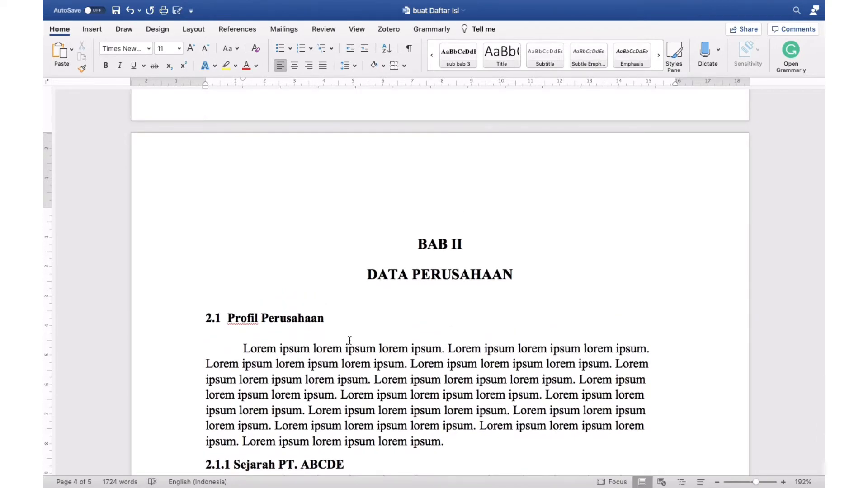
scroll(350, 340, up, 20)
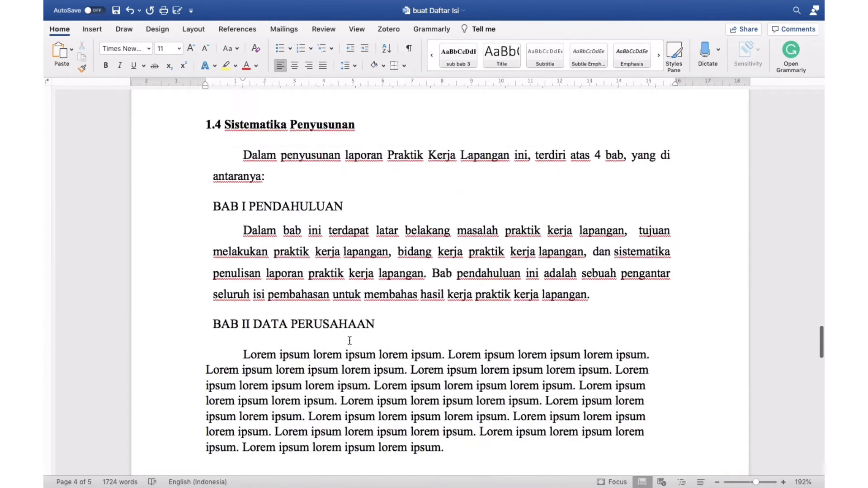
scroll(350, 340, up, 20)
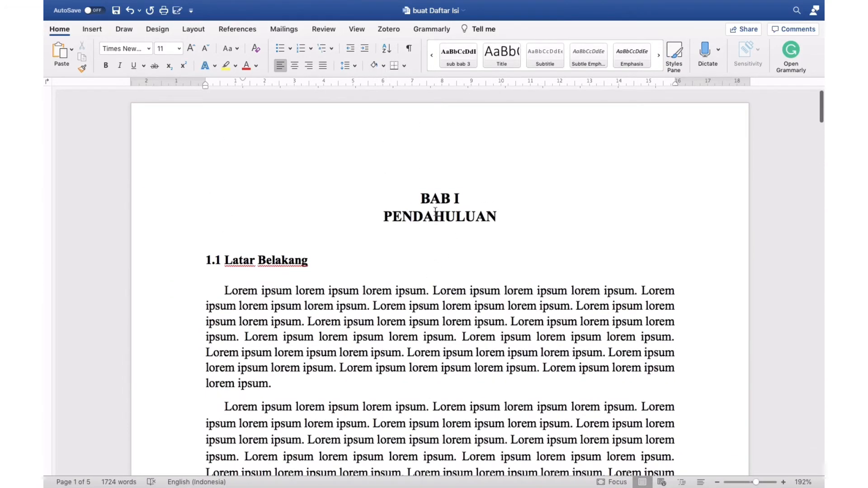
click(419, 200)
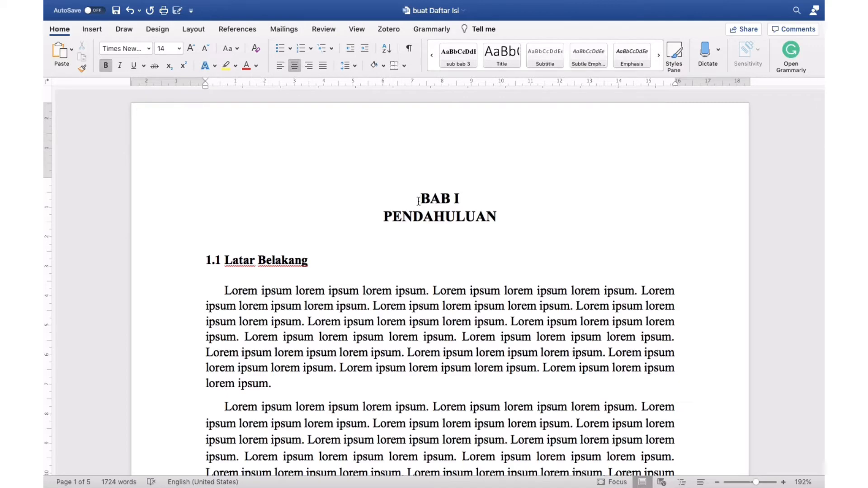
key(Return)
key(Return)
key(Return)
key(Return)
key(Return)
key(Return)
key(Return)
key(Return)
key(Return)
key(Return)
key(Return)
key(Return)
key(Return)
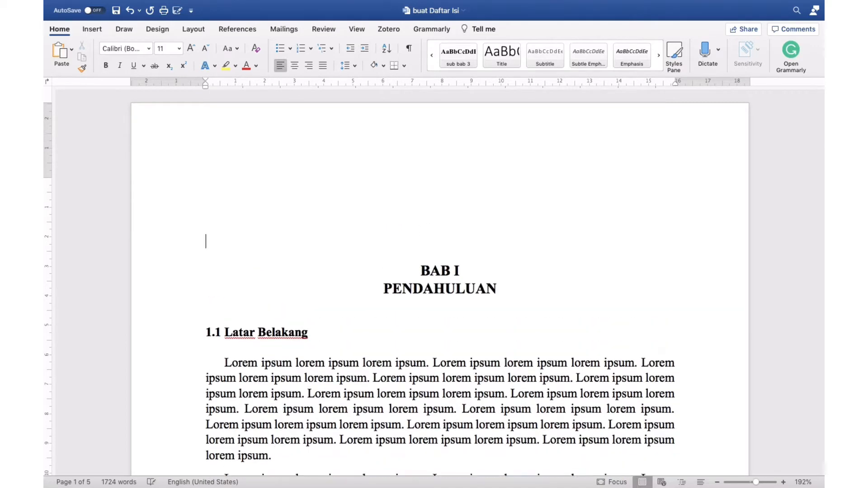
scroll(440, 283, down, 12)
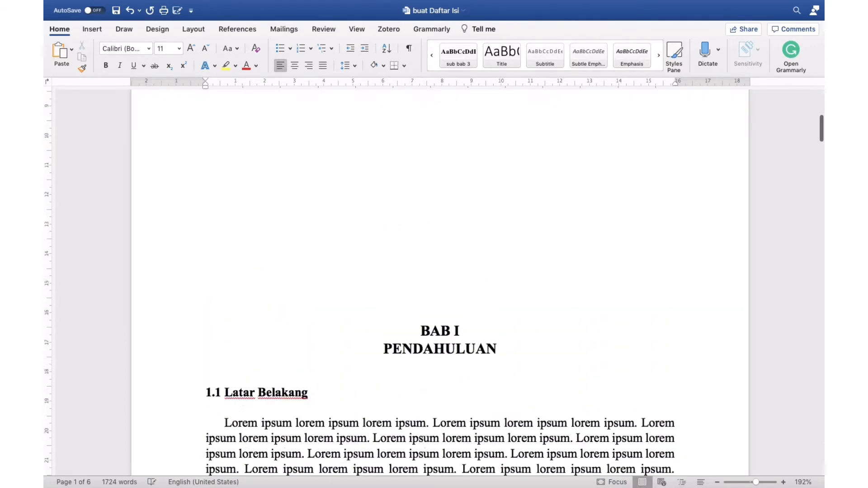
key(Return)
key(Return)
key(Return)
key(Return)
key(Return)
key(Return)
key(Return)
key(Return)
key(Return)
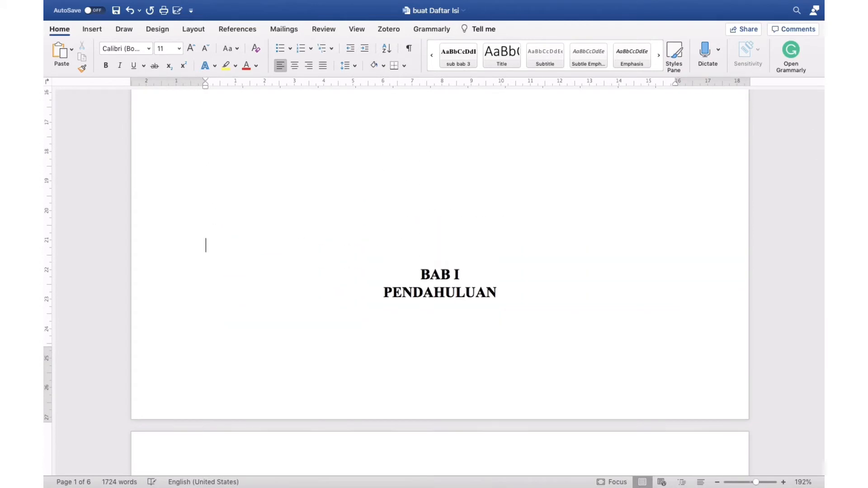
scroll(441, 261, down, 5)
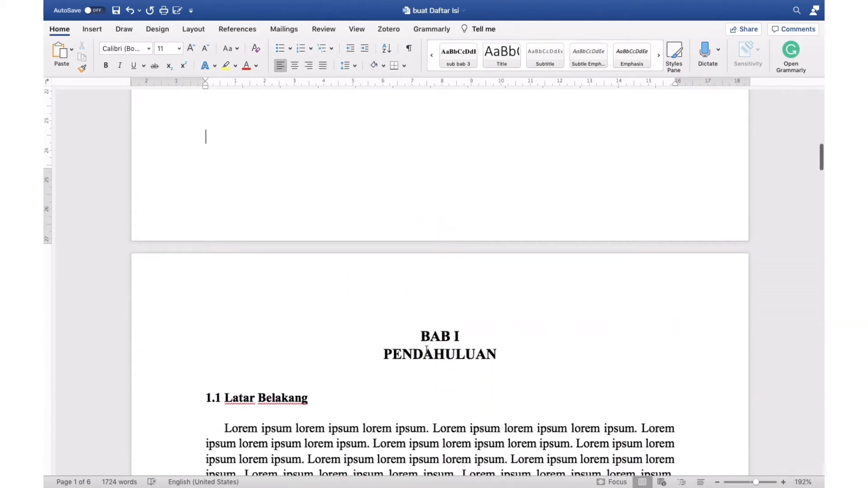
Insert an automatic table of contents in the Contemporary design on the empty first page
scroll(415, 351, up, 4)
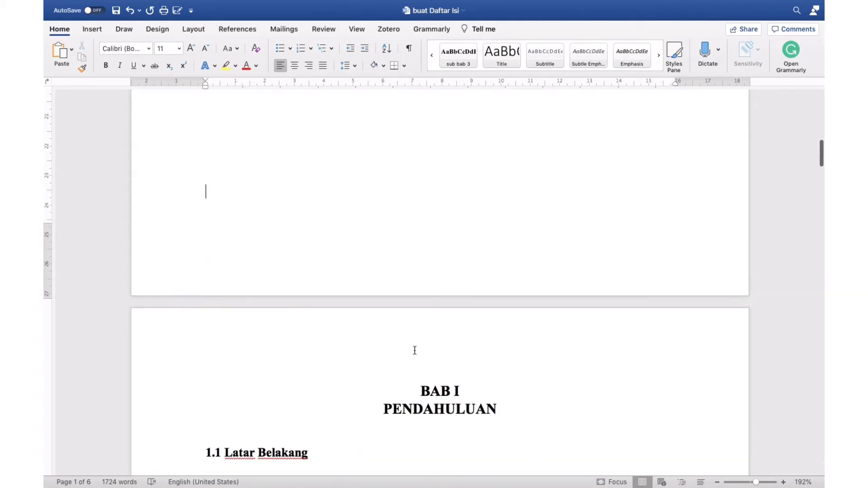
scroll(415, 351, up, 10)
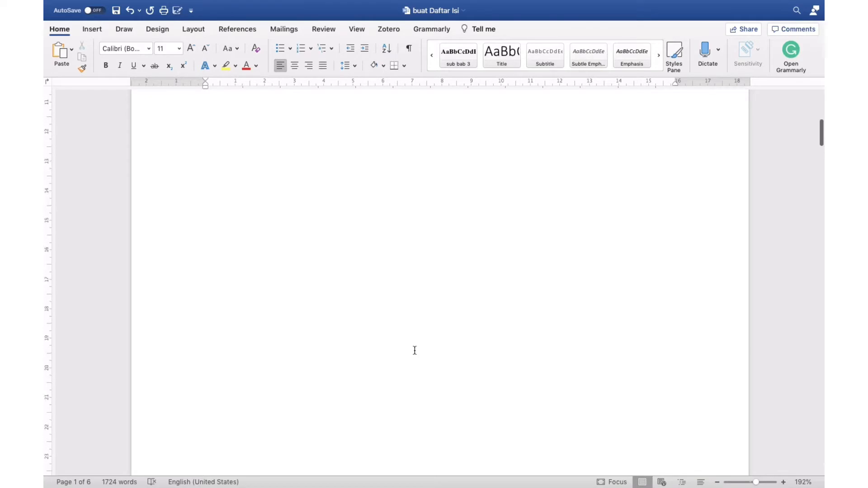
scroll(415, 350, down, 10)
scroll(415, 350, up, 12)
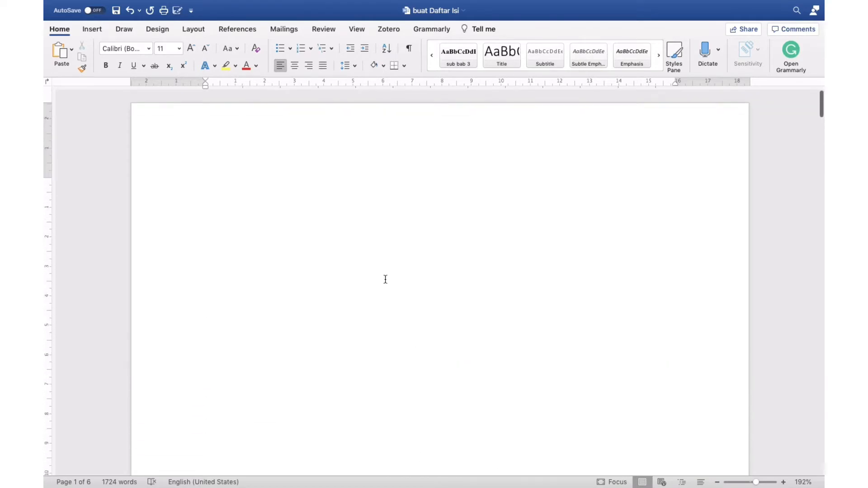
scroll(385, 279, down, 10)
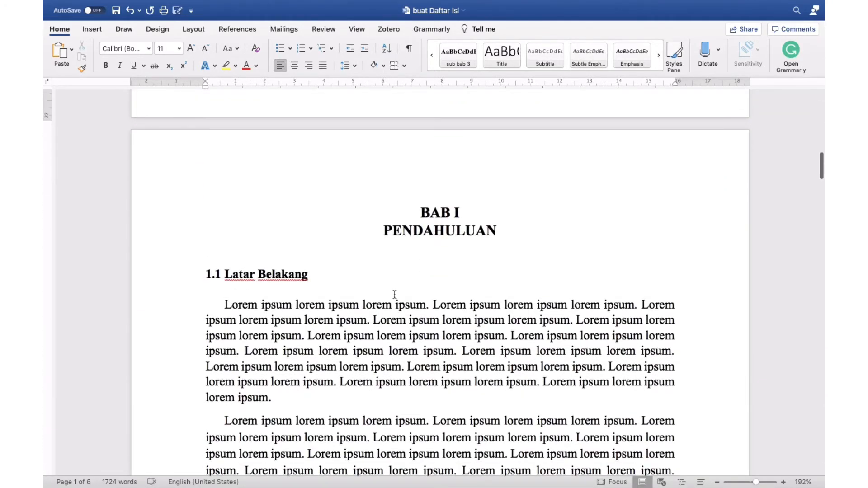
scroll(395, 294, down, 5)
scroll(395, 294, up, 15)
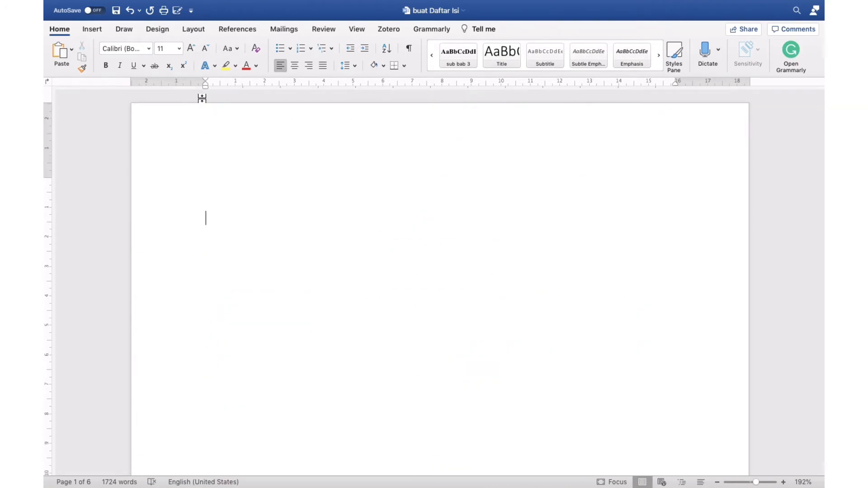
click(235, 30)
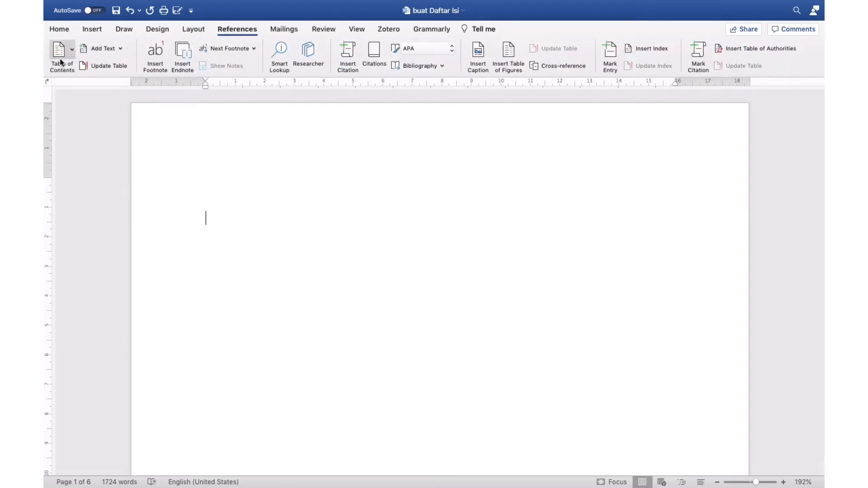
click(70, 50)
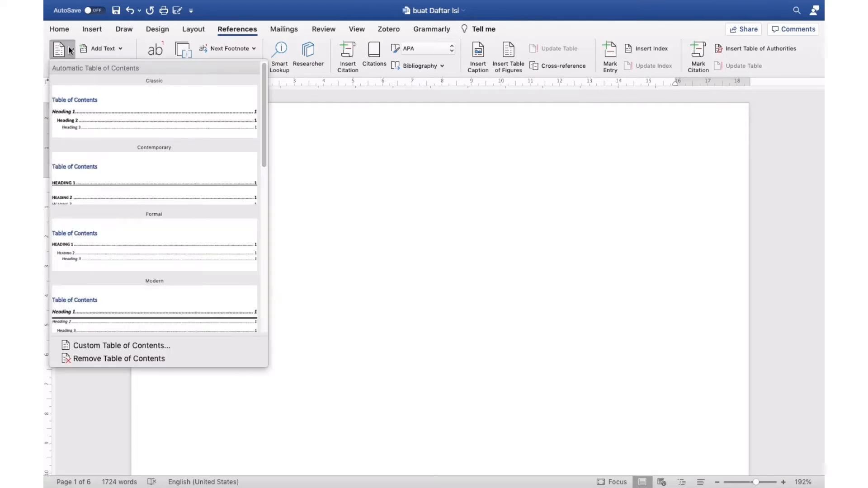
click(101, 182)
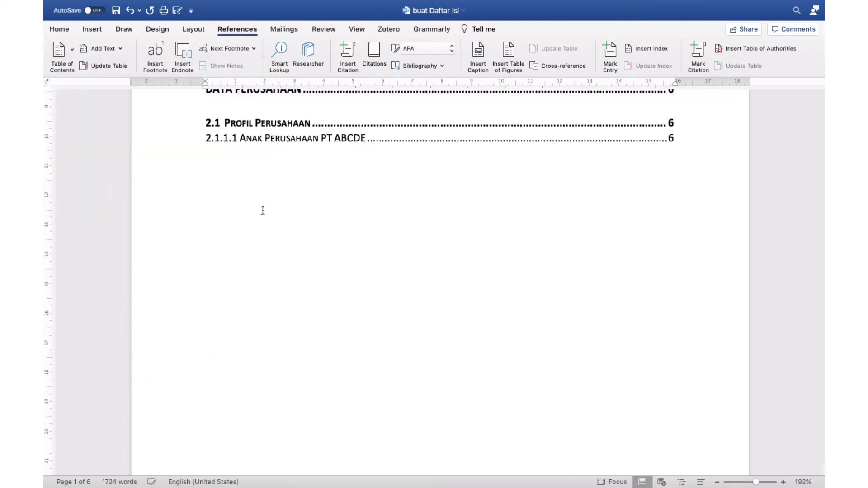
Remove the "Table of Contents" title and add the title "DAFTAR ISI" above the table in the judul bab style
scroll(263, 210, up, 5)
scroll(265, 214, up, 3)
click(313, 214)
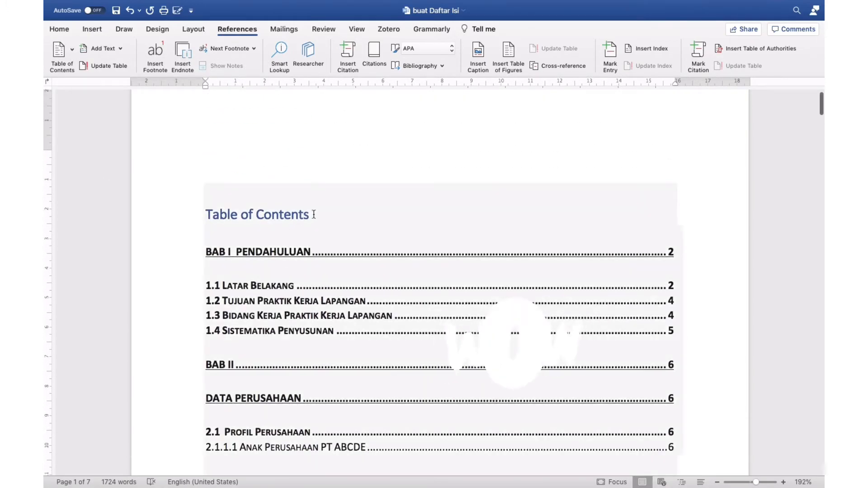
key(BackSpace)
key(BackSpace)
key(BackSpace)
key(BackSpace)
key(BackSpace)
key(BackSpace)
key(BackSpace)
key(BackSpace)
key(BackSpace)
key(BackSpace)
key(BackSpace)
key(BackSpace)
key(BackSpace)
key(BackSpace)
key(BackSpace)
key(BackSpace)
key(BackSpace)
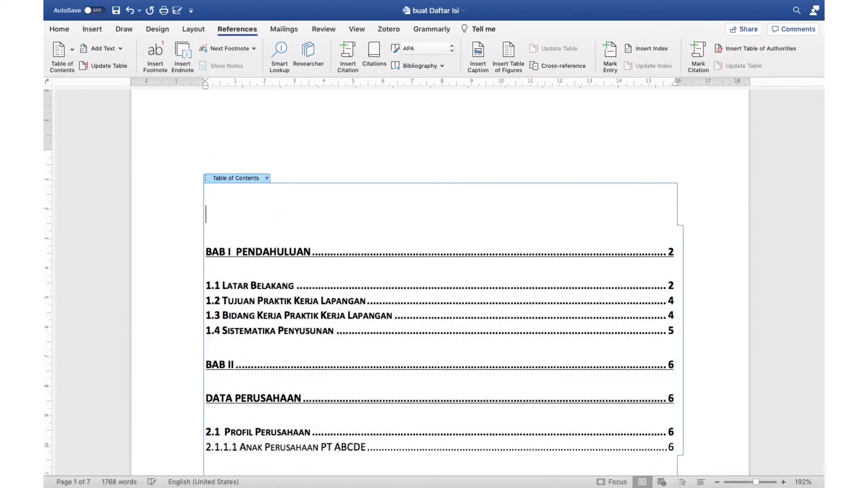
text(DAFTAR ISI)
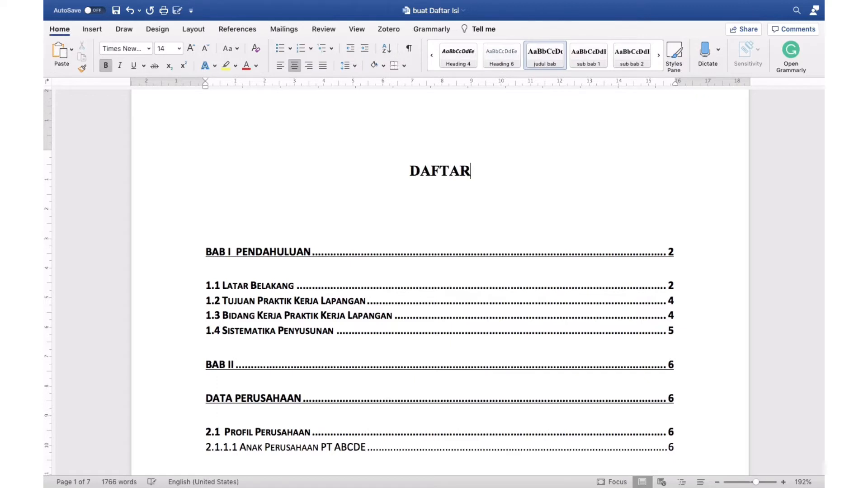
text(ISI)
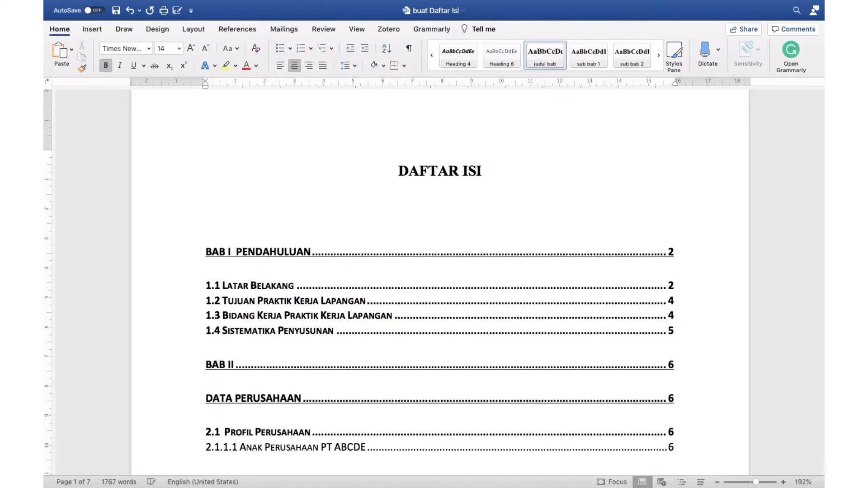
drag(399, 173, 483, 173)
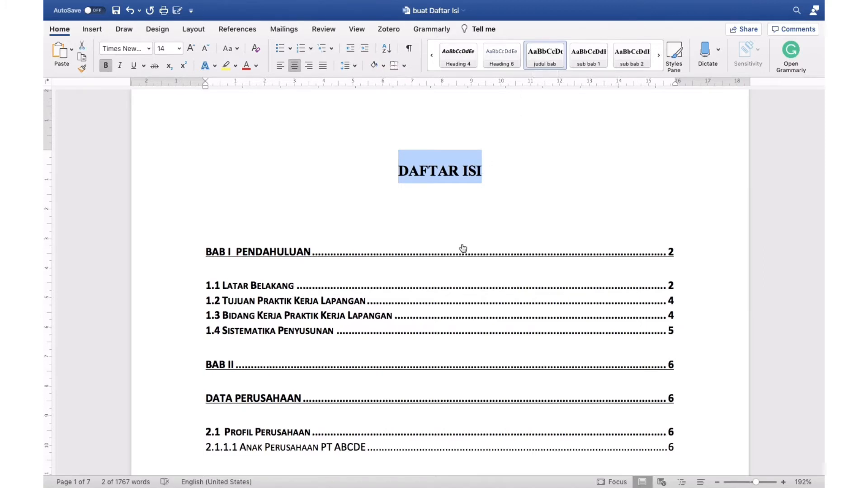
click(476, 199)
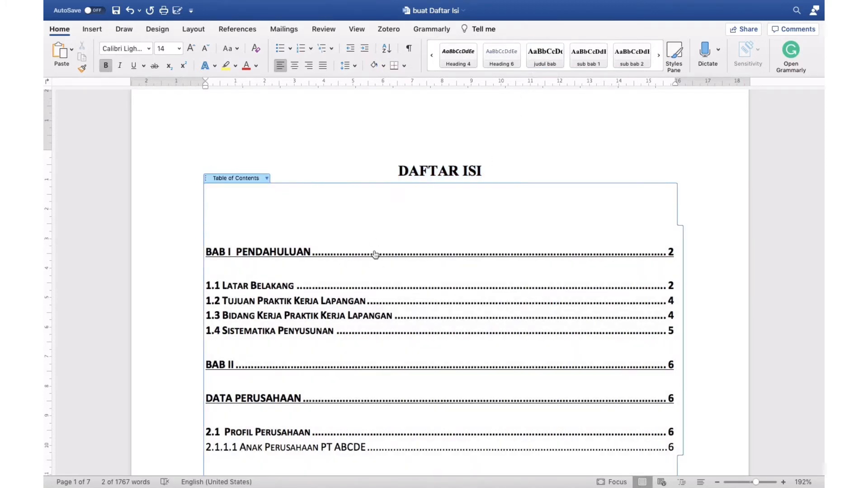
Delete the surplus blank lines above "BAB I PENDAHULUAN" so that the heading starts at the top of its page
scroll(354, 268, down, 2)
scroll(354, 266, down, 2)
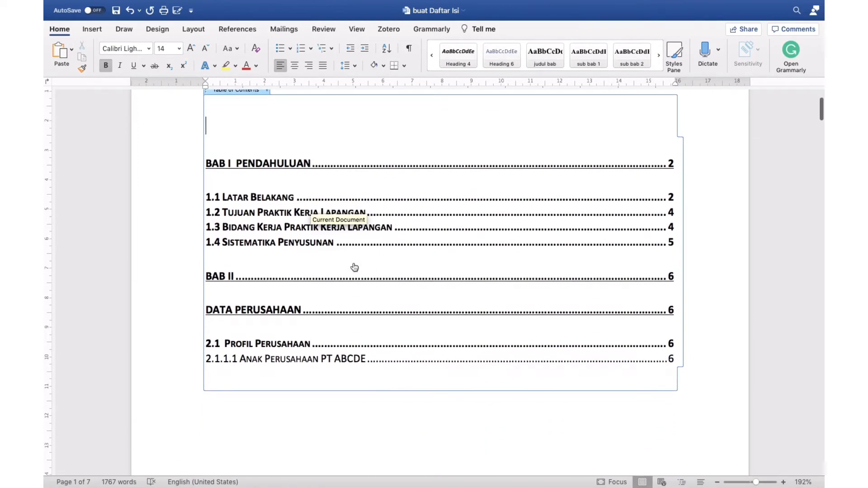
scroll(354, 267, up, 2)
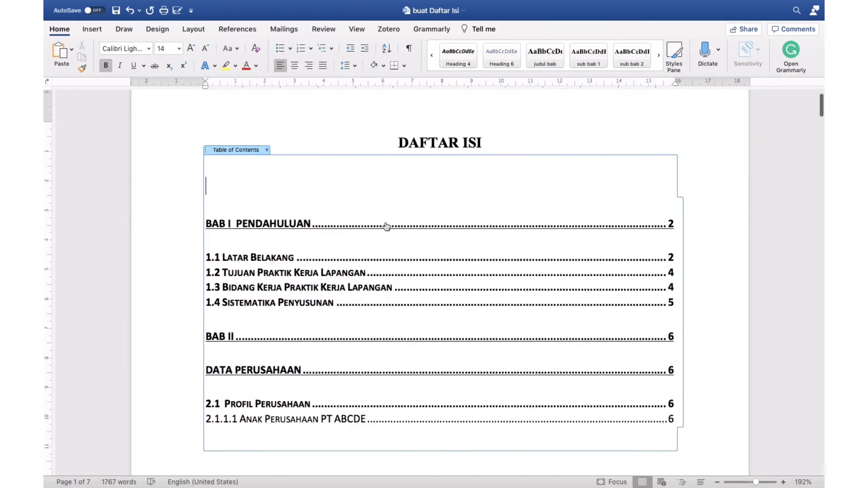
scroll(388, 226, up, 3)
scroll(388, 226, down, 5)
scroll(387, 224, down, 5)
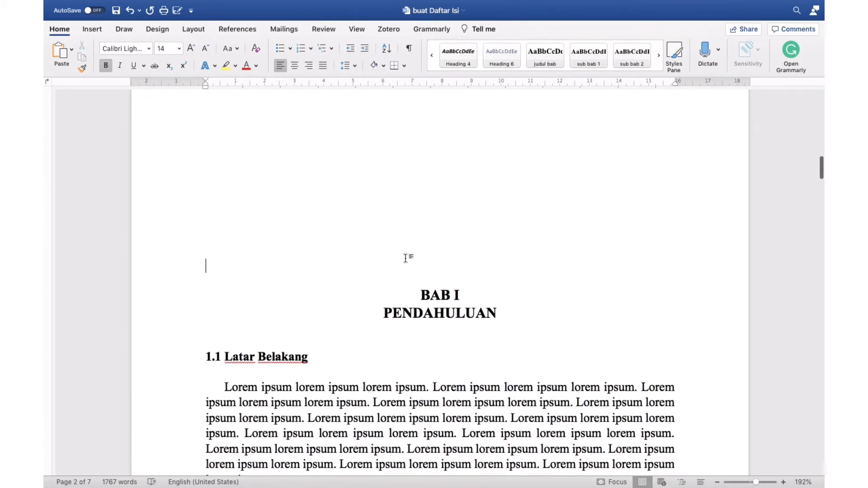
scroll(406, 258, down, 5)
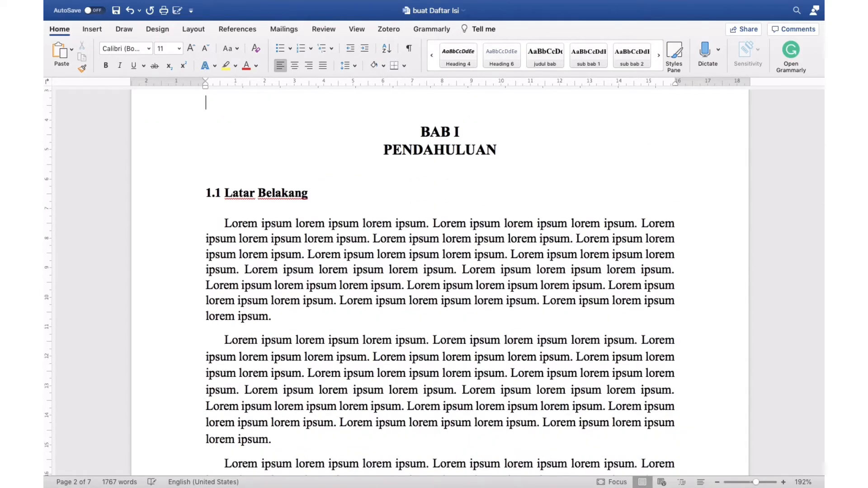
scroll(440, 281, up, 6)
scroll(440, 281, down, 2)
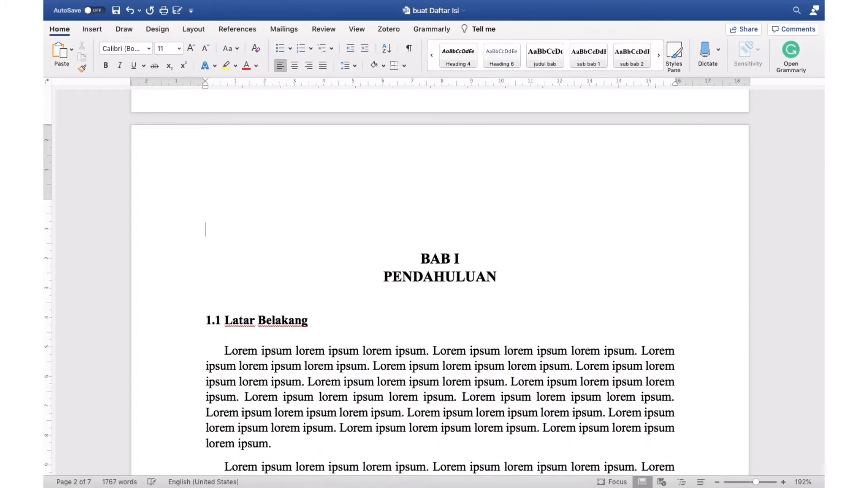
key(BackSpace)
key(BackSpace)
key(BackSpace)
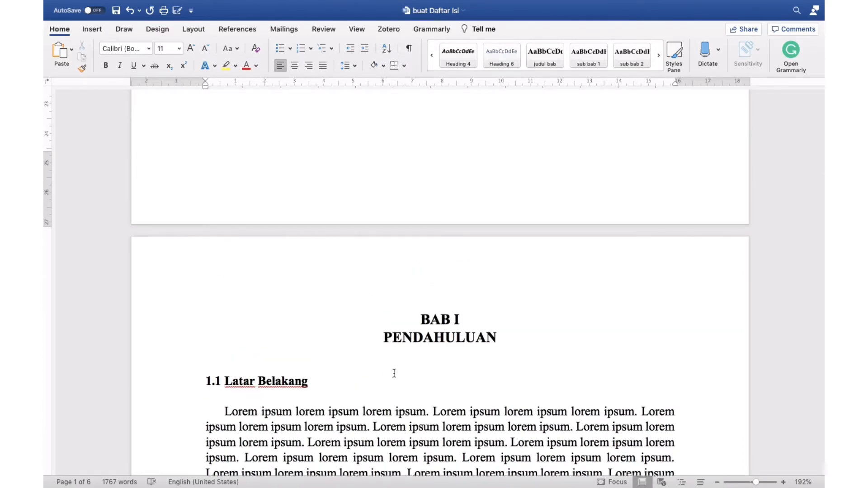
click(336, 316)
scroll(337, 315, down, 2)
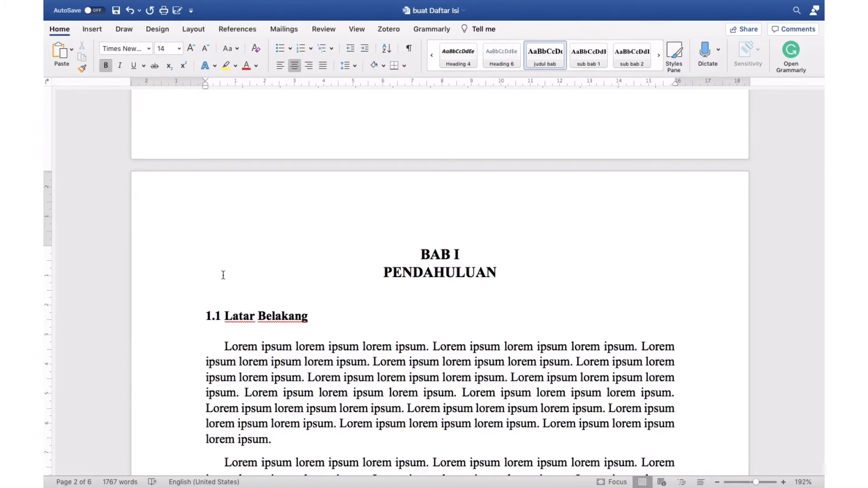
Follow the table of contents entries "1.1 Latar Belakang" and "1.2 Tujuan Praktik Kerja Lapangan" to check that they lead to their headings
scroll(305, 212, up, 10)
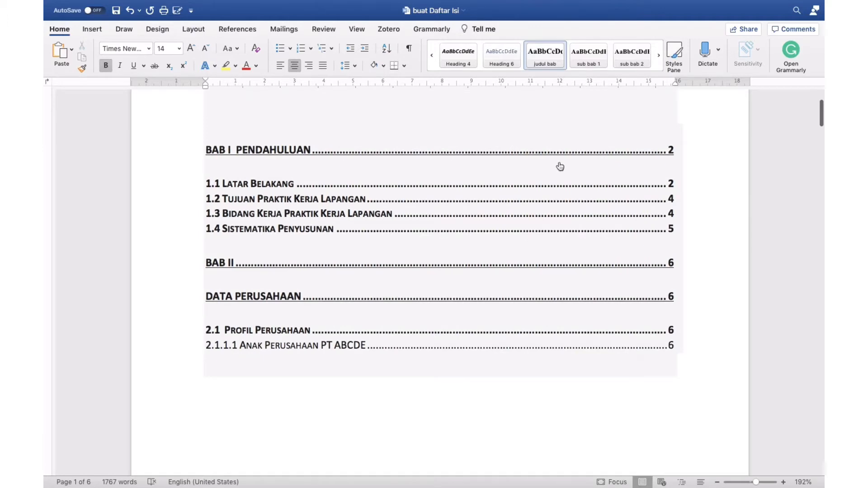
click(276, 188)
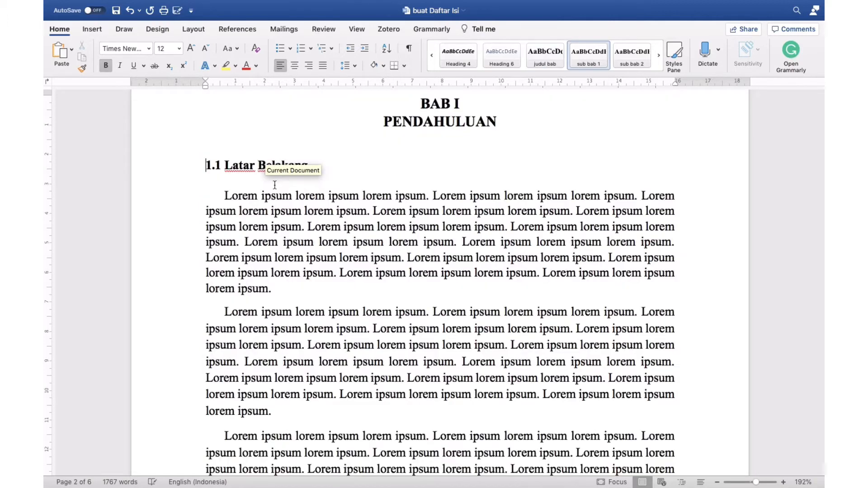
scroll(274, 184, up, 15)
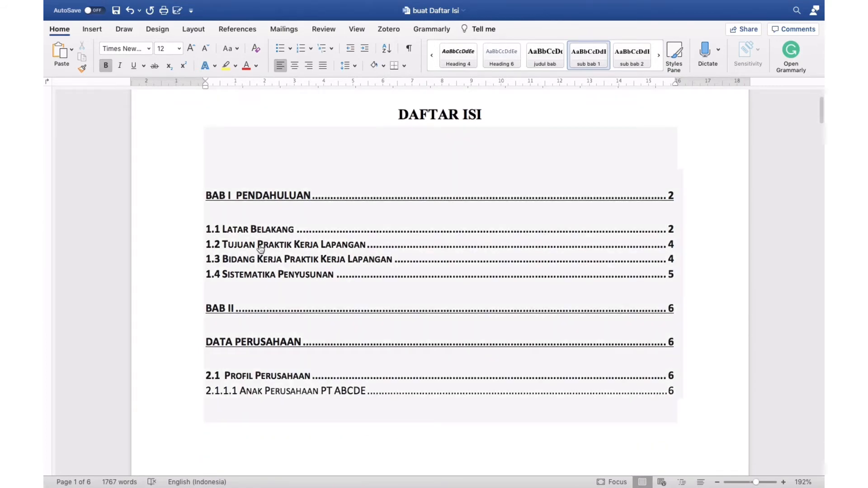
click(348, 247)
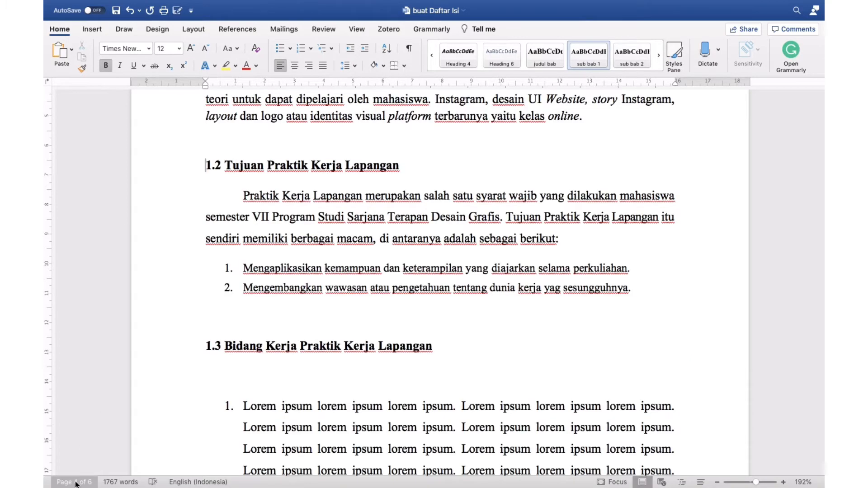
scroll(318, 257, up, 15)
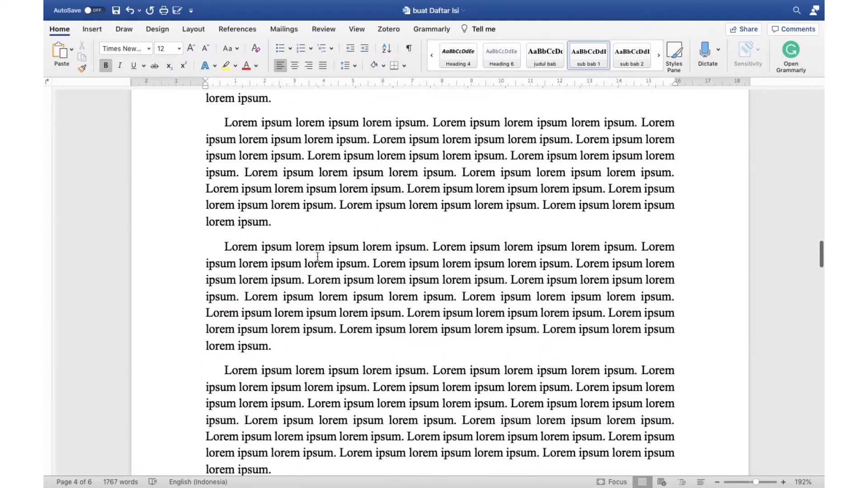
scroll(318, 257, up, 20)
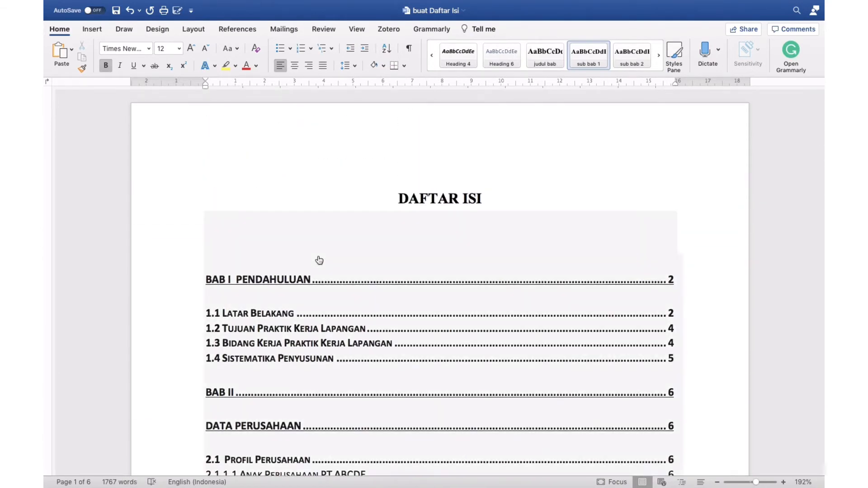
Copy the second-to-last full Lorem ipsum paragraph on page 3, in section 1.1
scroll(412, 333, down, 15)
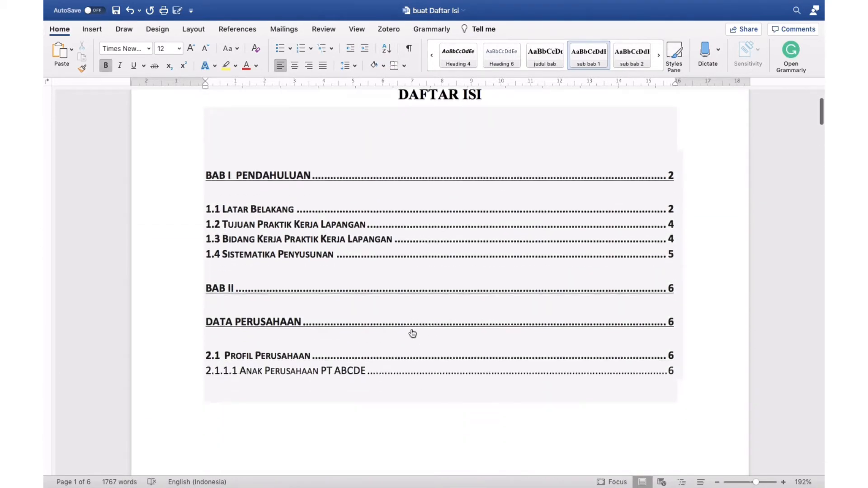
scroll(411, 330, down, 5)
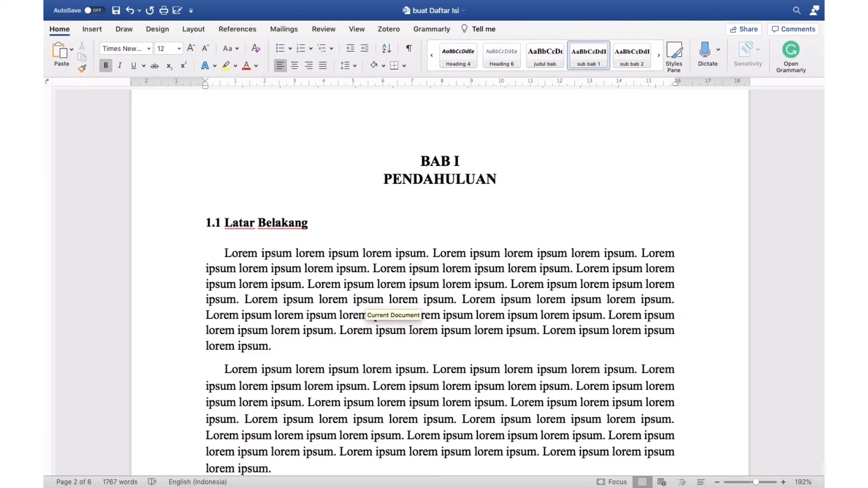
scroll(410, 330, down, 10)
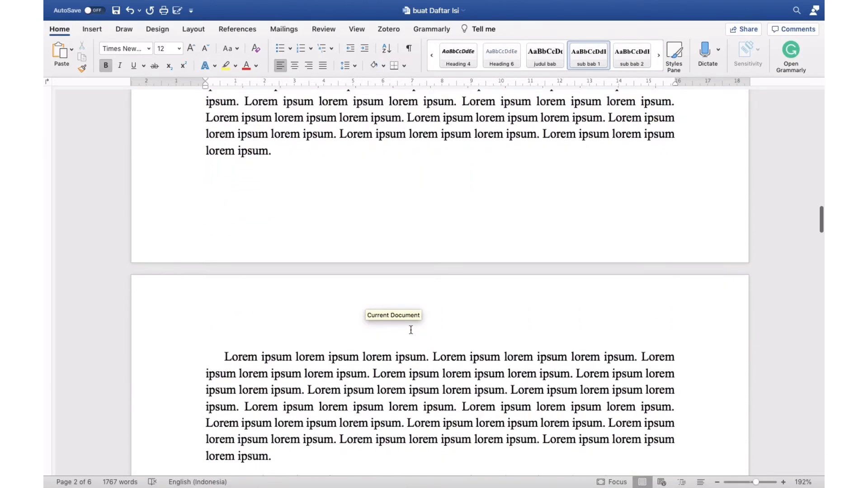
scroll(412, 331, down, 10)
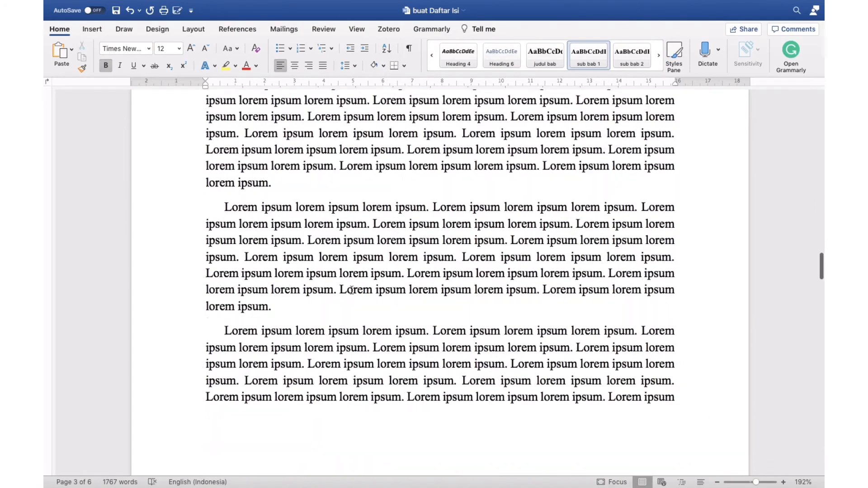
scroll(352, 290, down, 5)
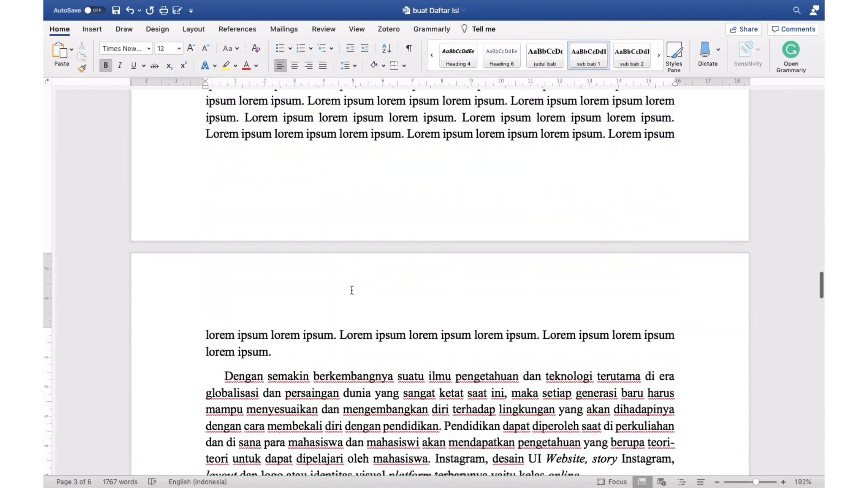
scroll(352, 290, down, 8)
scroll(352, 290, up, 8)
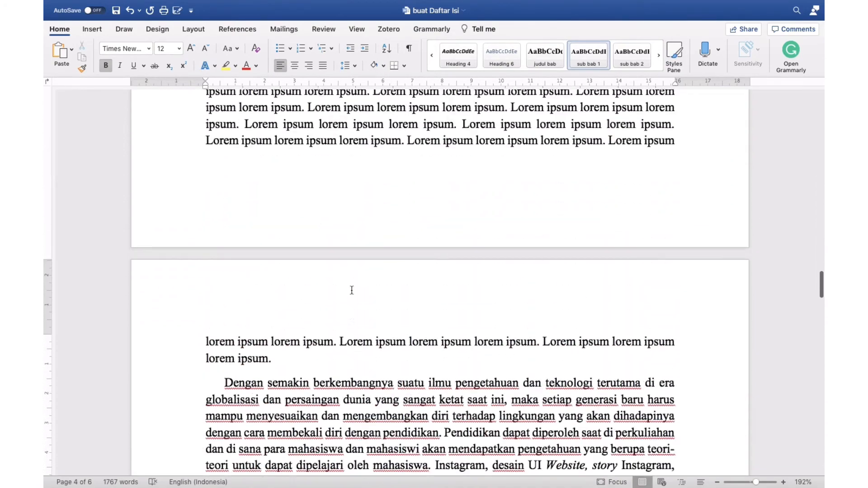
scroll(352, 290, up, 5)
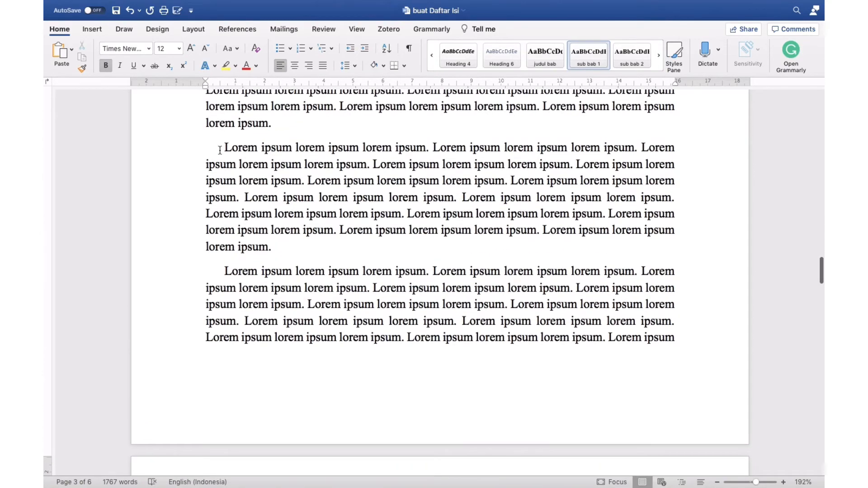
drag(219, 151, 281, 247)
key(super+c)
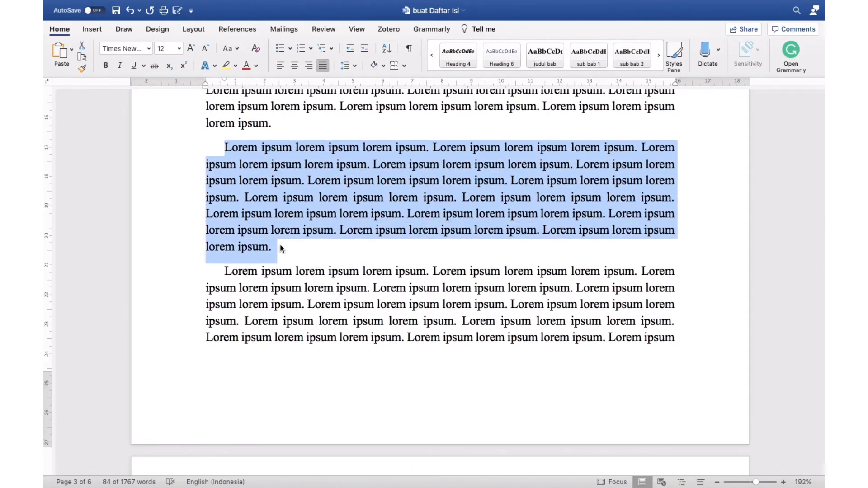
Paste the copied paragraph four times between the heading "1.2 Tujuan Praktik Kerja Lapangan" and its existing text
scroll(281, 247, down, 10)
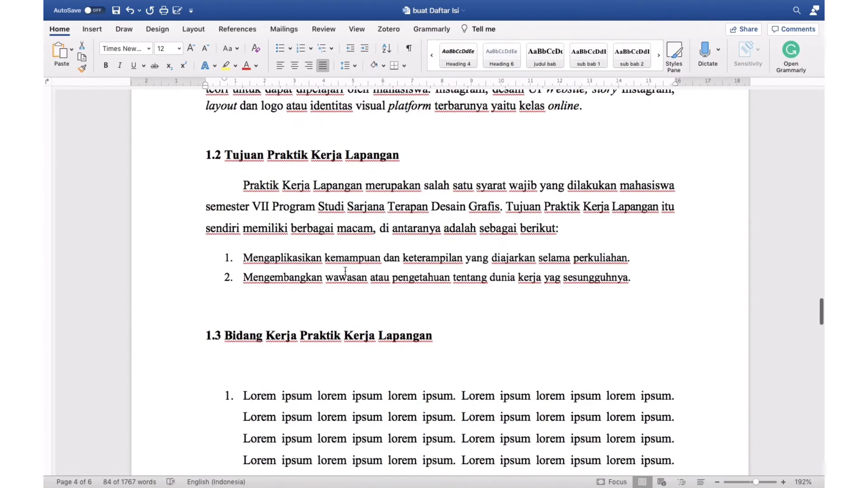
click(243, 186)
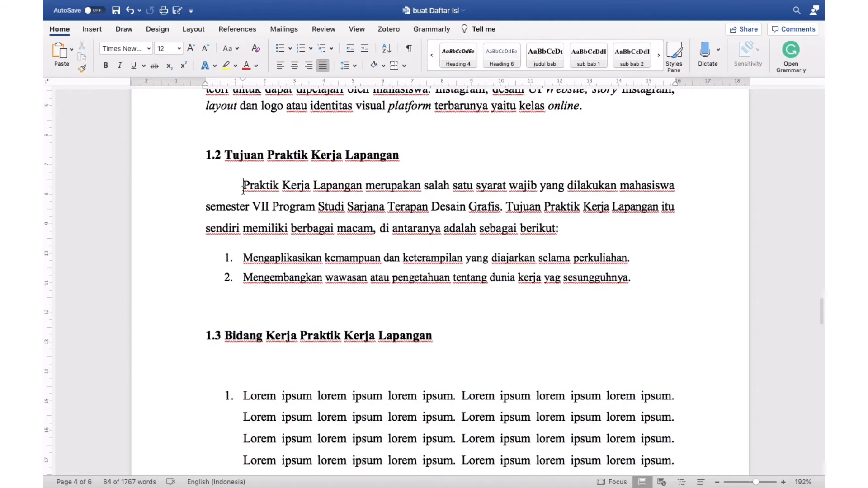
key(Return)
key(Up)
key(super+v)
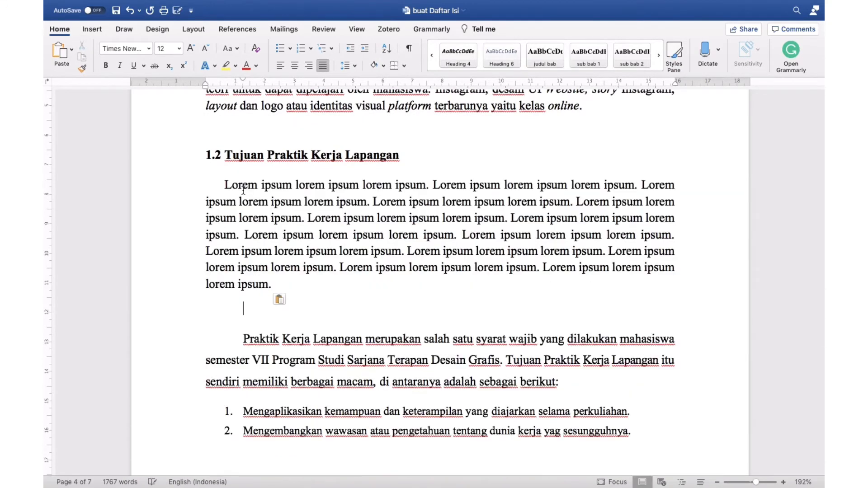
key(super+v)
key(super+v)
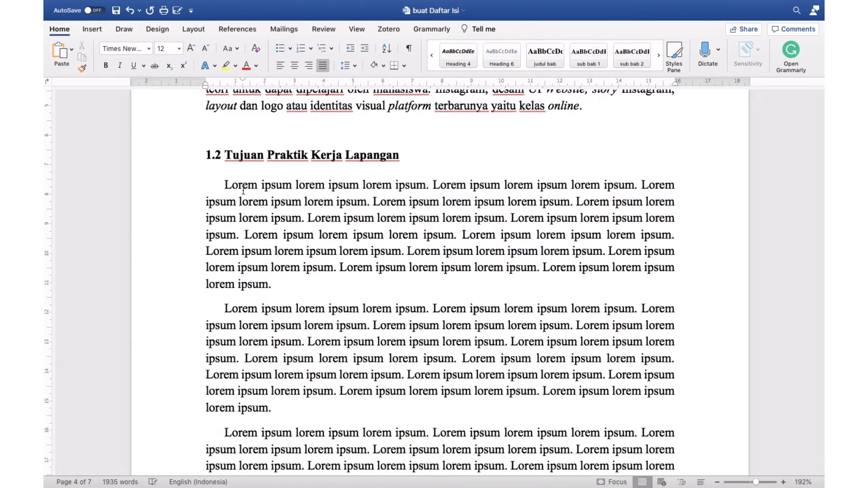
scroll(243, 191, down, 6)
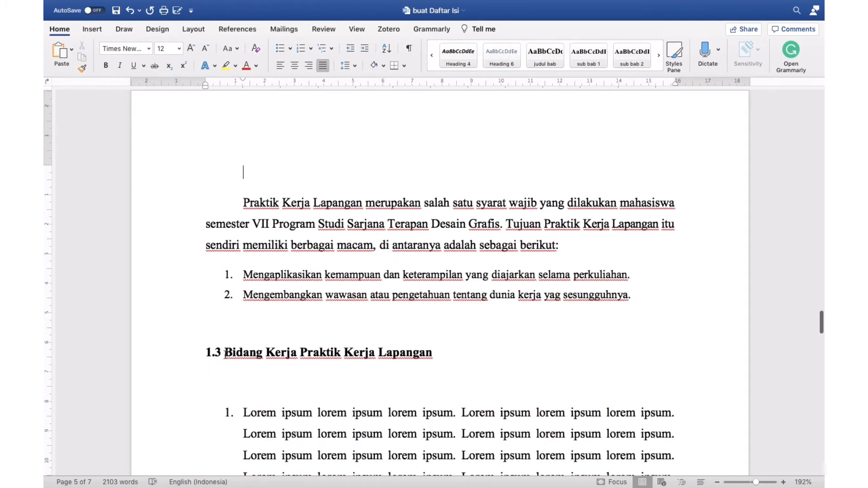
Update the table of contents field under DAFTAR ISI, refreshing the page numbers only
scroll(218, 367, up, 20)
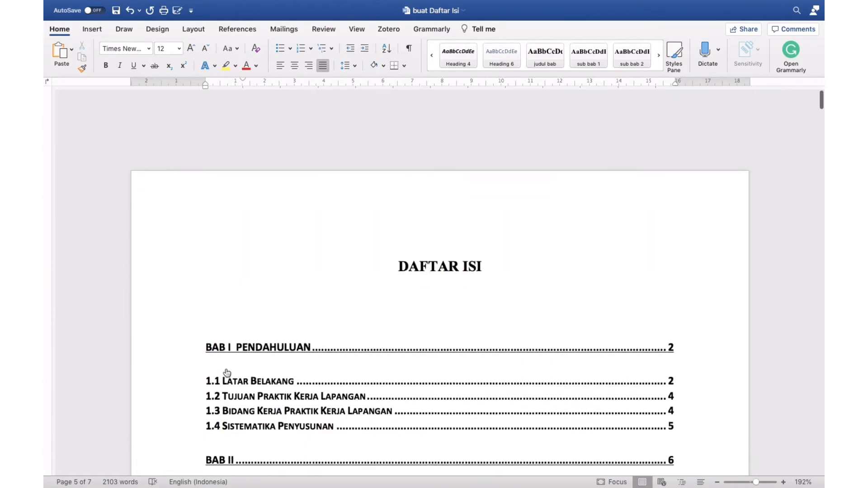
scroll(241, 371, down, 3)
click(335, 270)
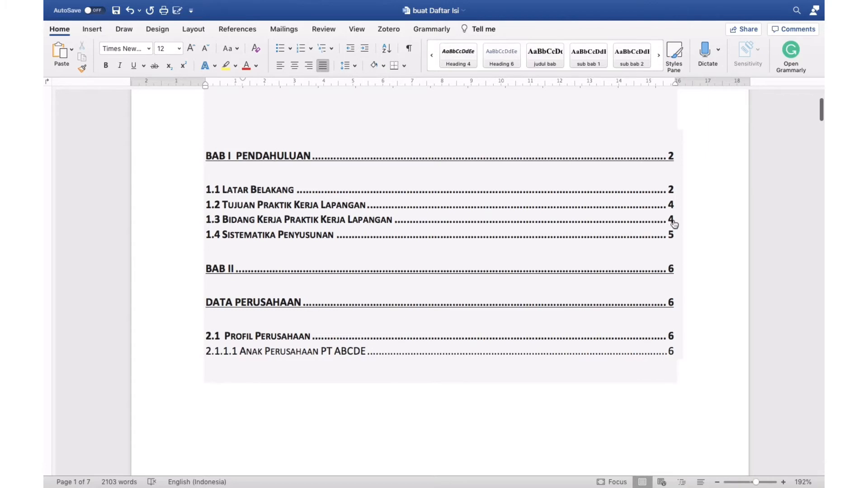
right_click(474, 205)
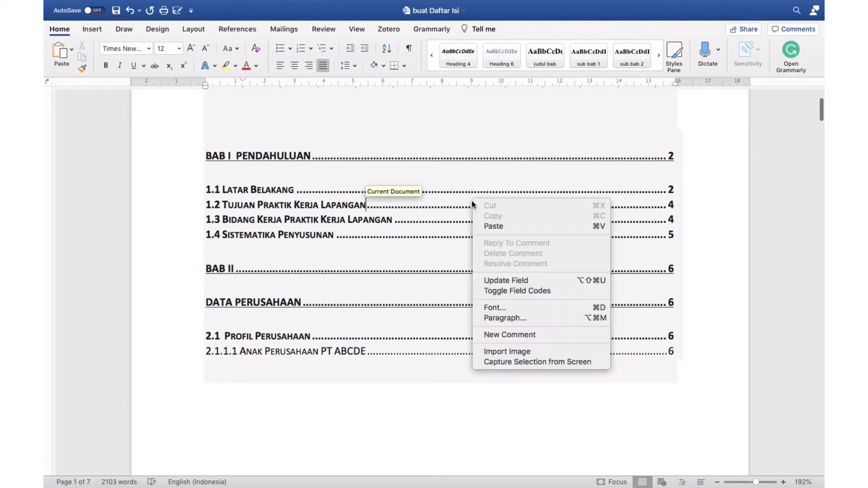
click(501, 283)
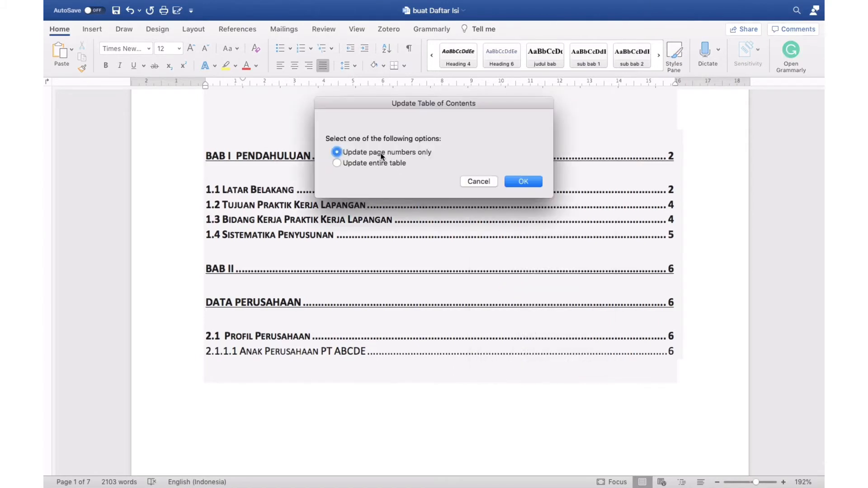
click(529, 183)
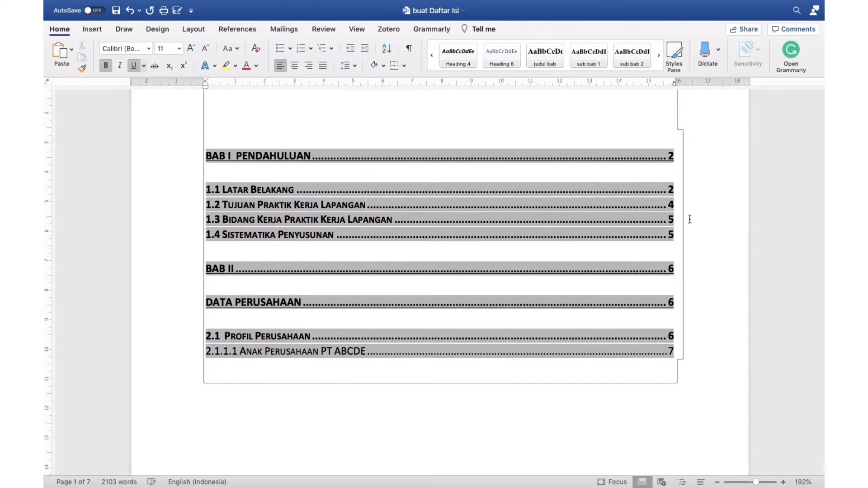
Follow the entry "1.3 Bidang Kerja Praktik Kerja Lapangan" to check its heading's page against the table of contents
click(492, 101)
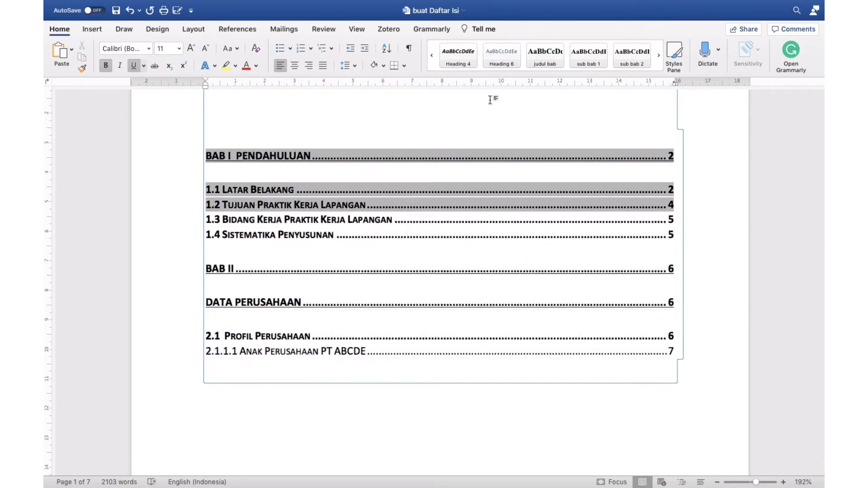
click(332, 225)
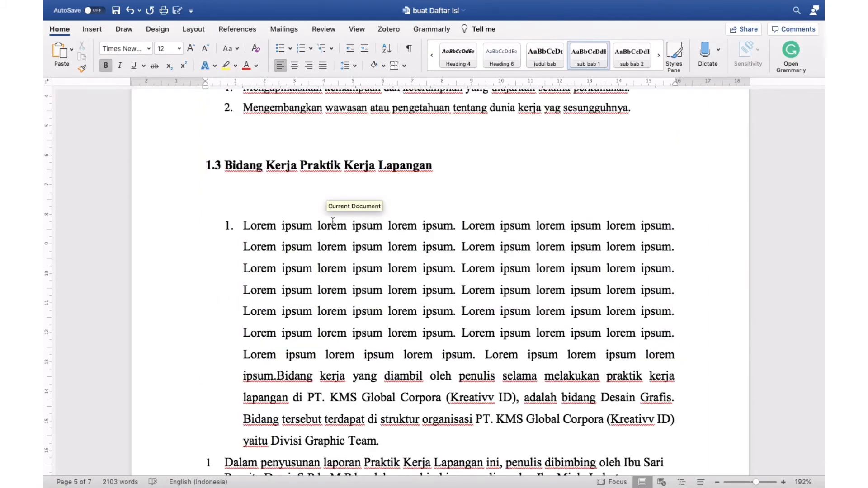
scroll(329, 216, down, 5)
scroll(330, 216, down, 4)
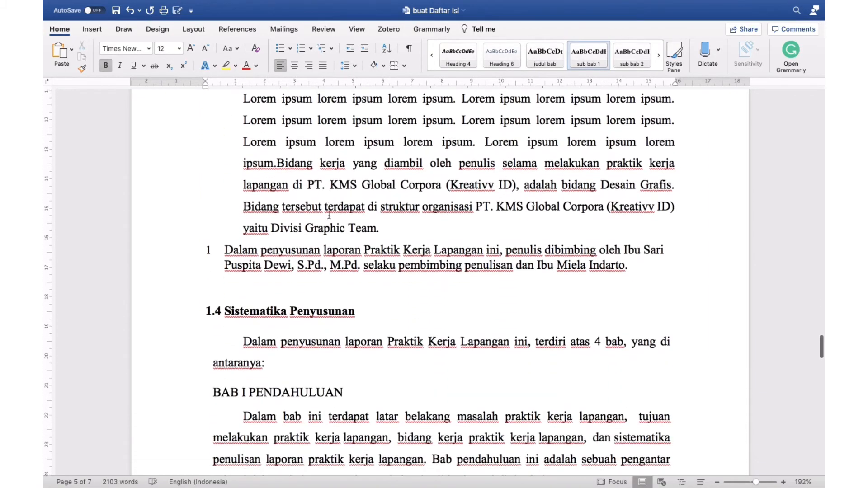
scroll(214, 334, up, 20)
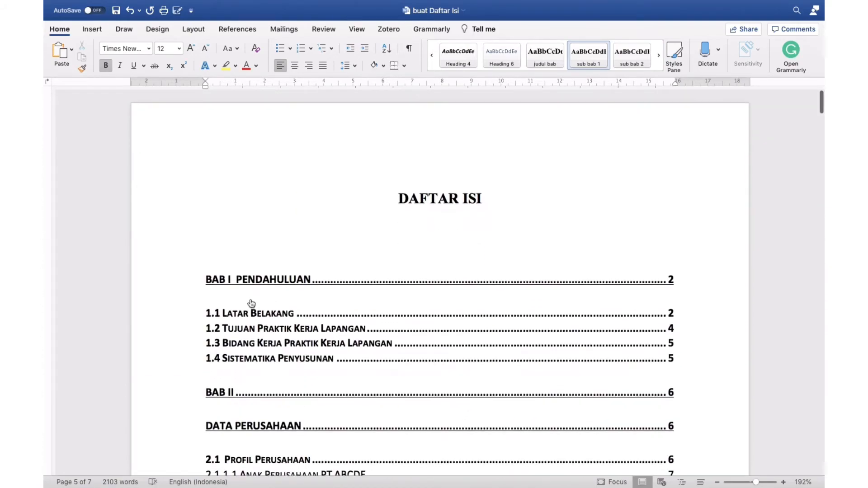
scroll(313, 292, down, 2)
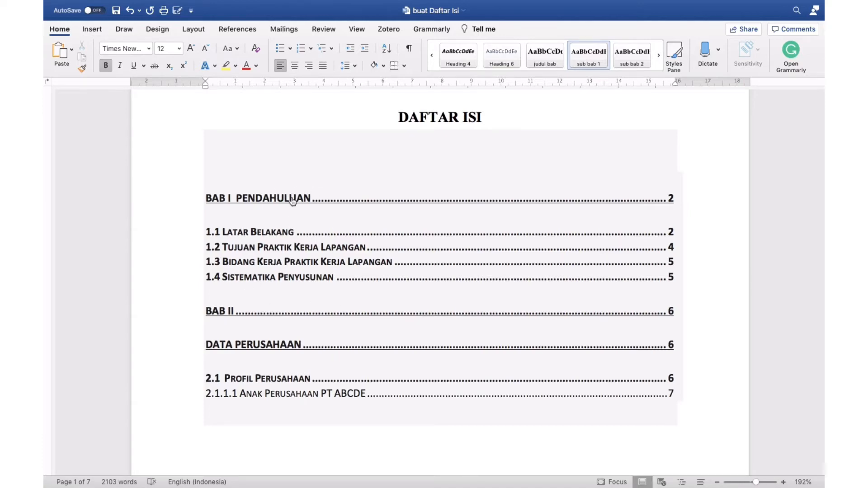
right_click(311, 187)
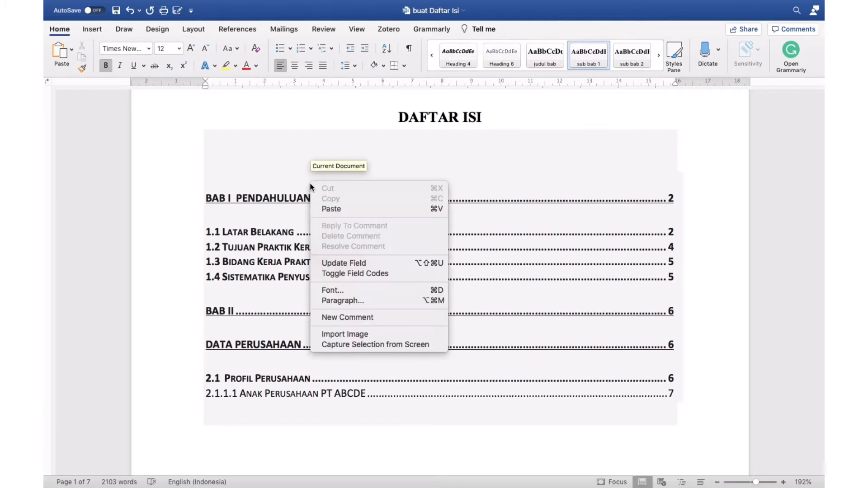
click(348, 292)
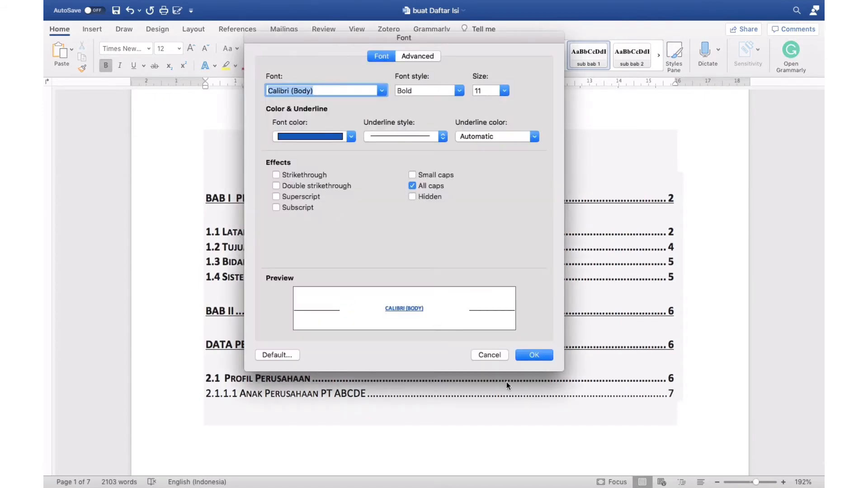
click(497, 356)
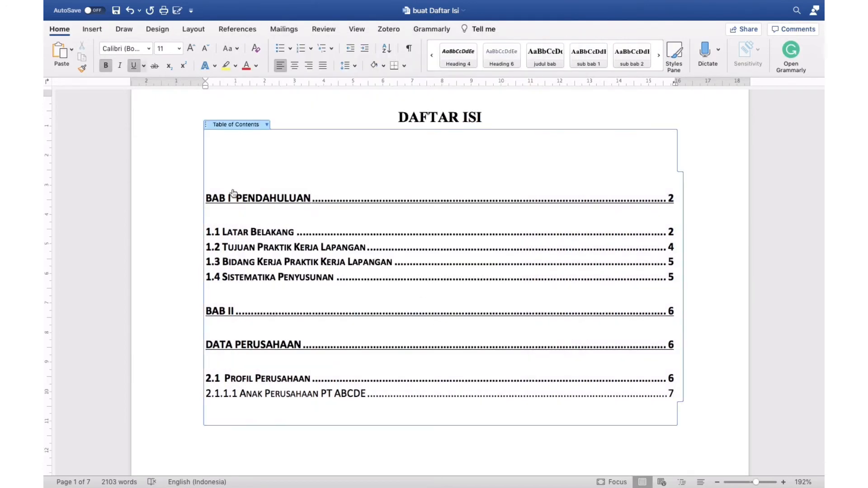
Select all entries in the table of contents under DAFTAR ISI and choose Times New Roman as their font
drag(205, 197, 389, 406)
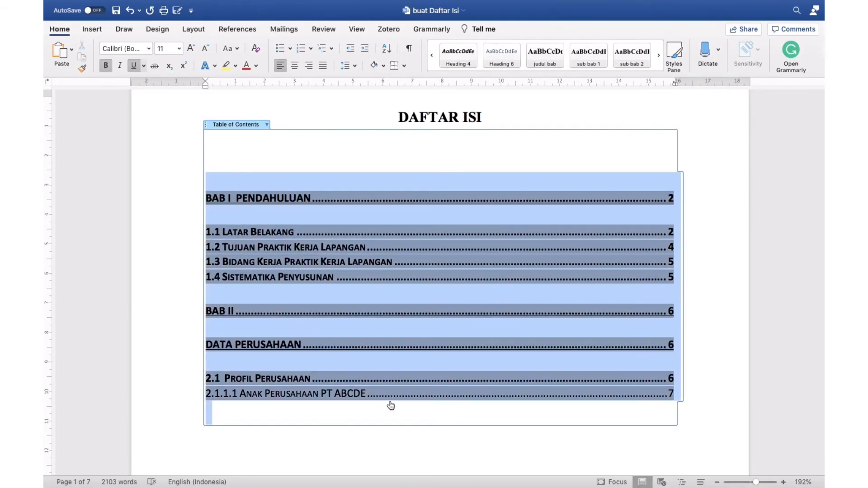
right_click(389, 334)
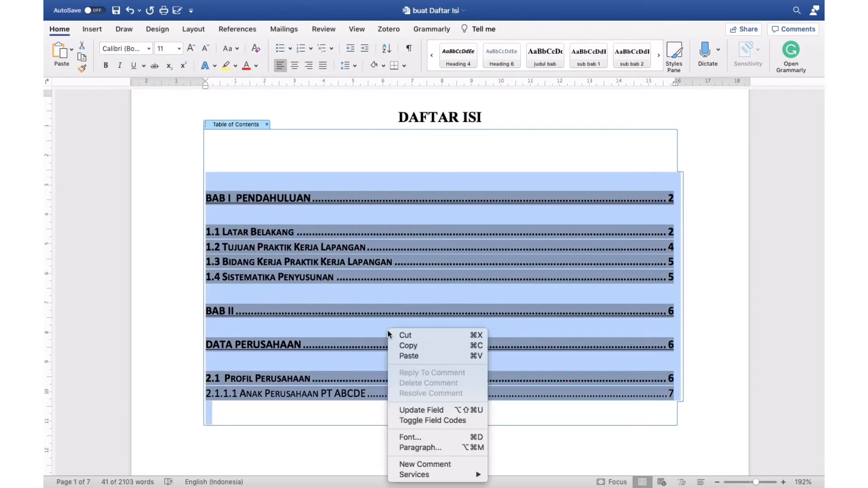
click(431, 437)
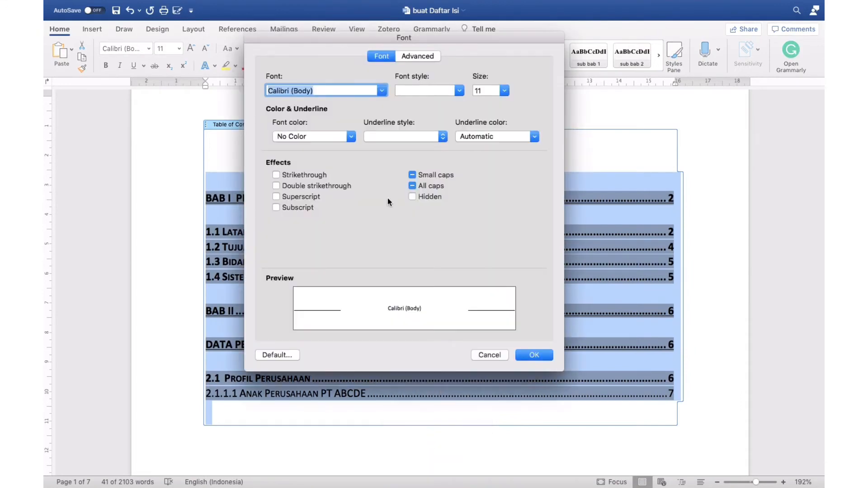
click(381, 91)
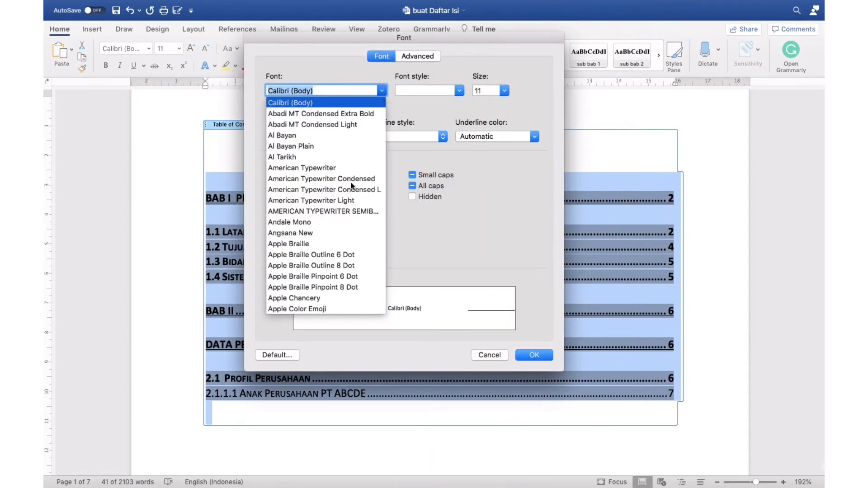
scroll(343, 250, down, 10)
scroll(342, 250, down, 20)
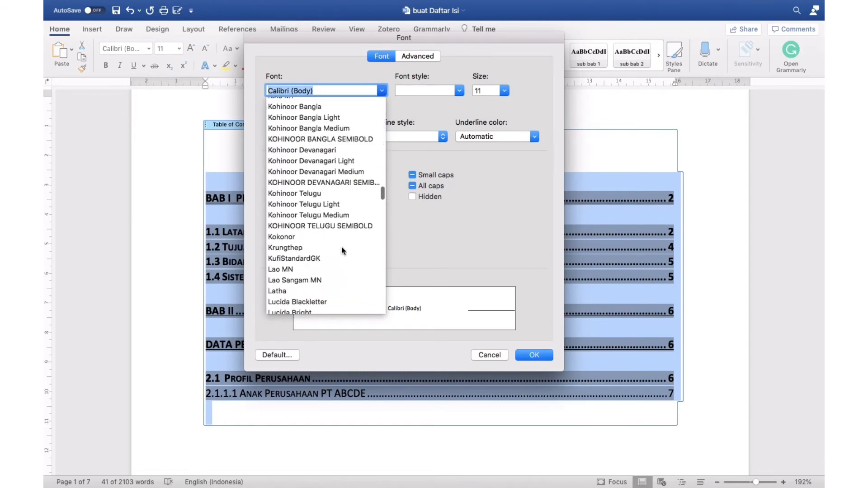
scroll(341, 247, down, 20)
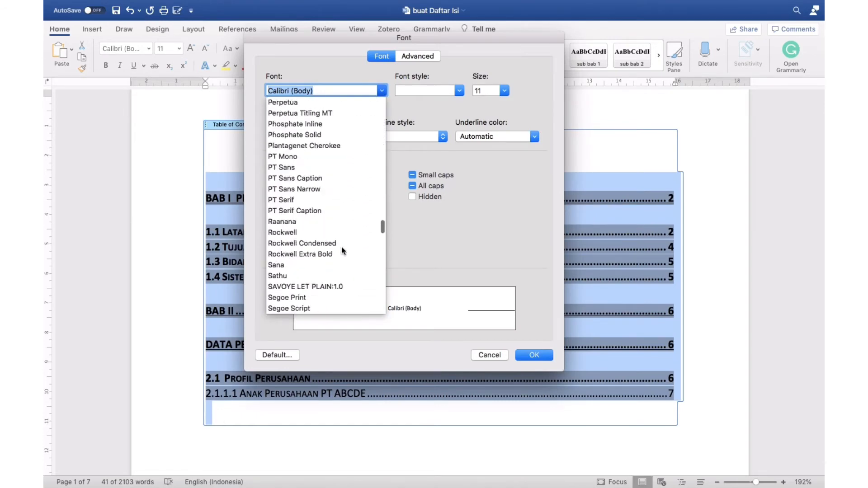
scroll(341, 247, down, 20)
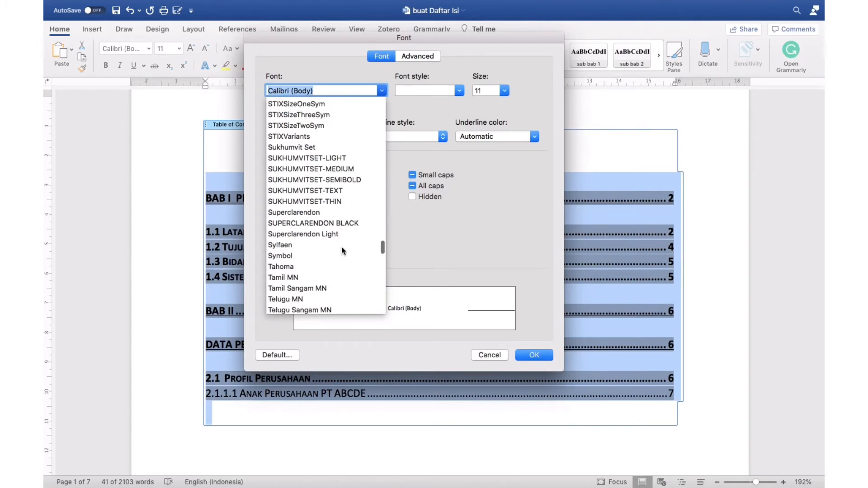
scroll(341, 248, up, 6)
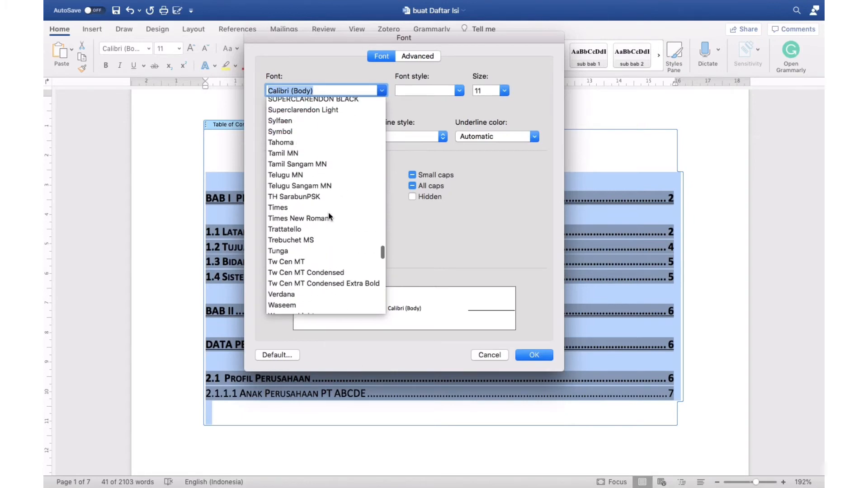
scroll(328, 216, down, 7)
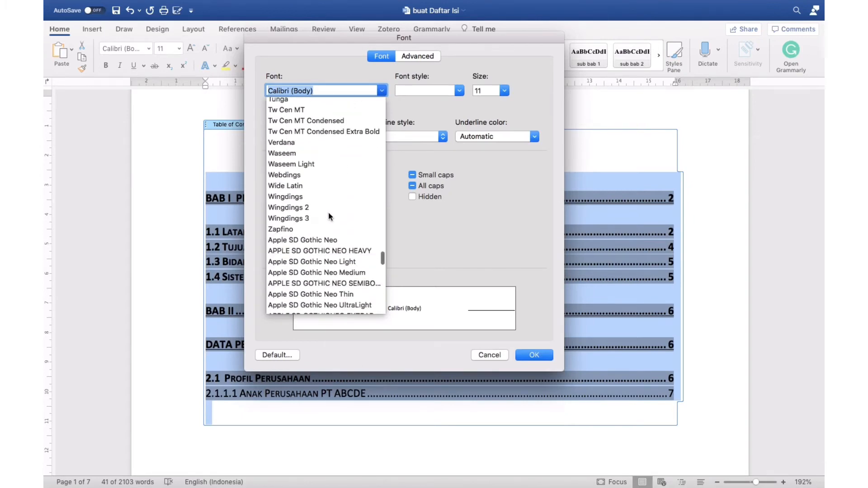
scroll(329, 216, up, 4)
click(308, 192)
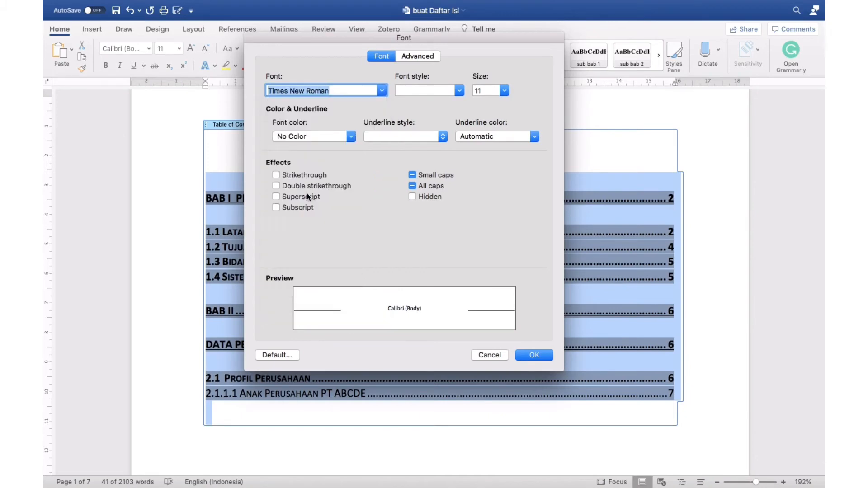
Set the table of contents entries to size 12 with the Words only underline style and apply the font settings
click(505, 91)
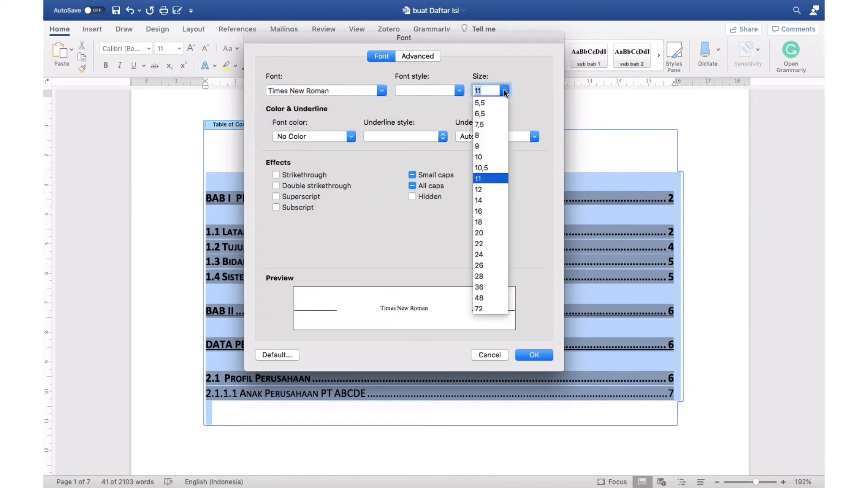
click(483, 189)
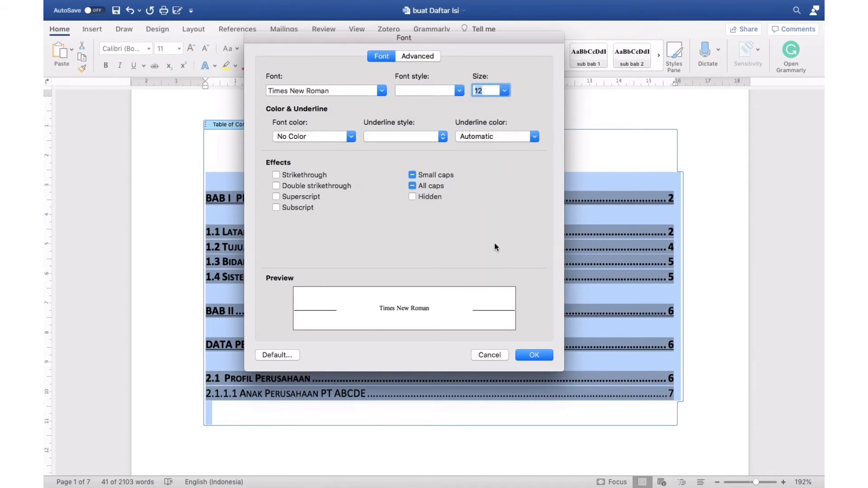
click(441, 136)
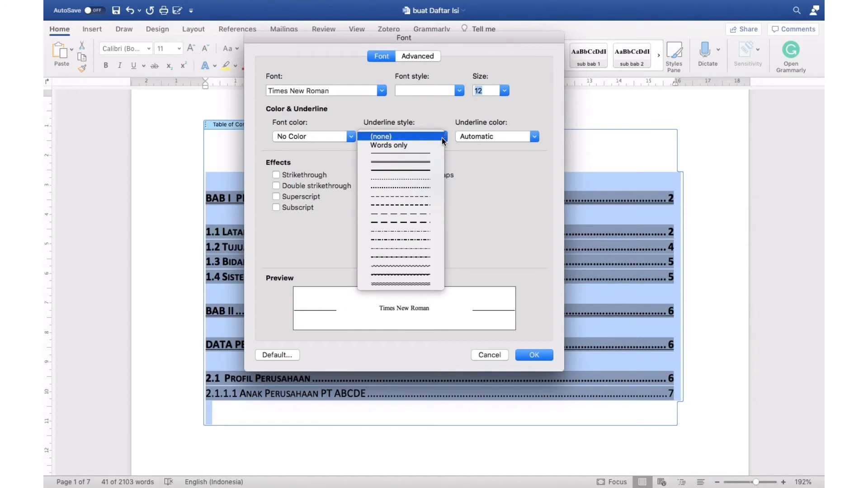
click(428, 144)
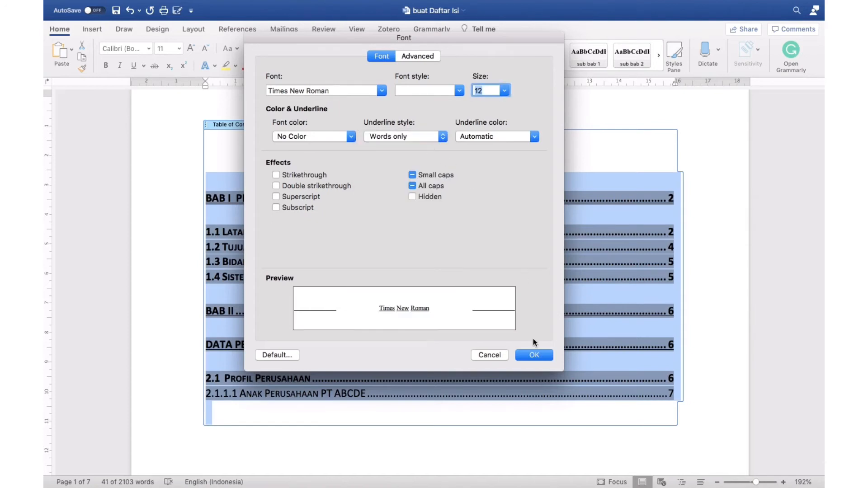
click(536, 356)
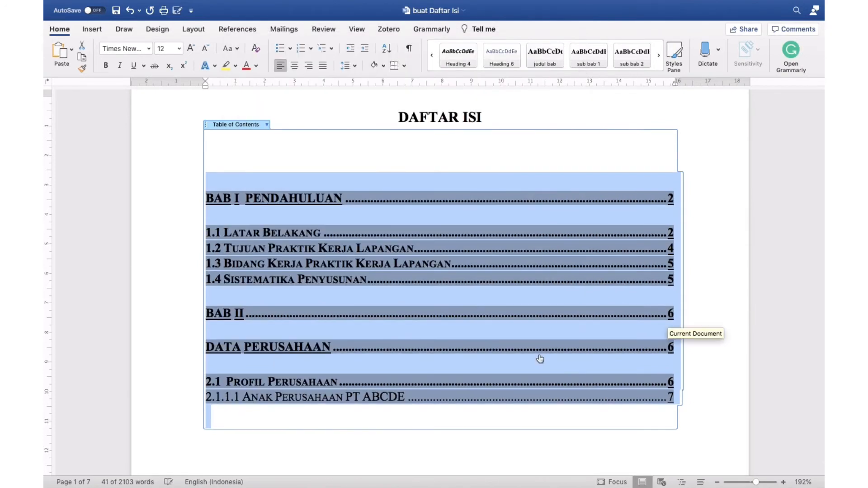
Remove the underline from all table of contents entries by setting their underline style to (none)
right_click(417, 221)
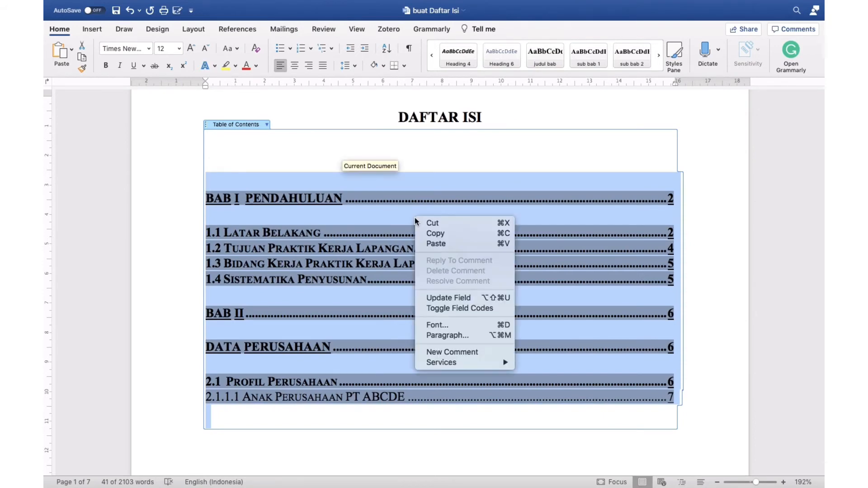
click(455, 326)
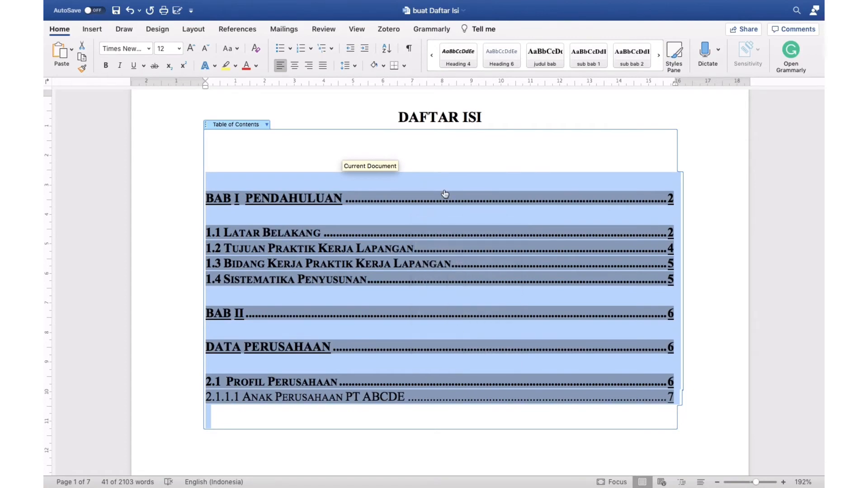
click(442, 137)
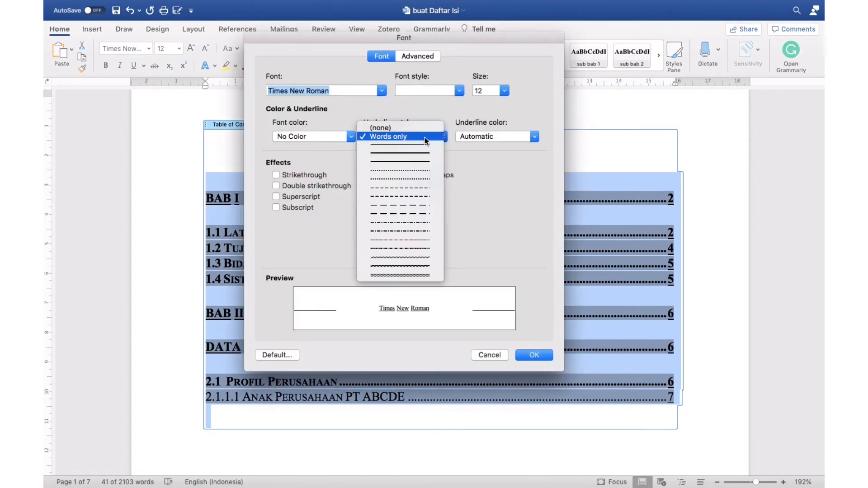
click(422, 129)
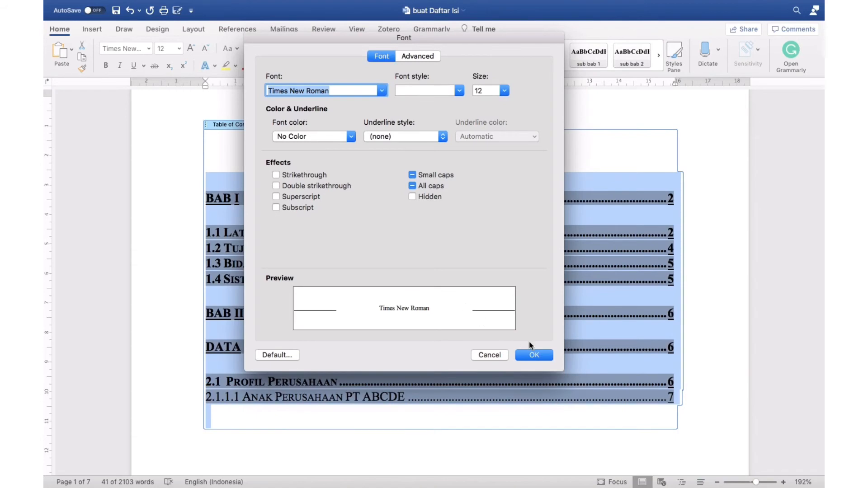
click(534, 356)
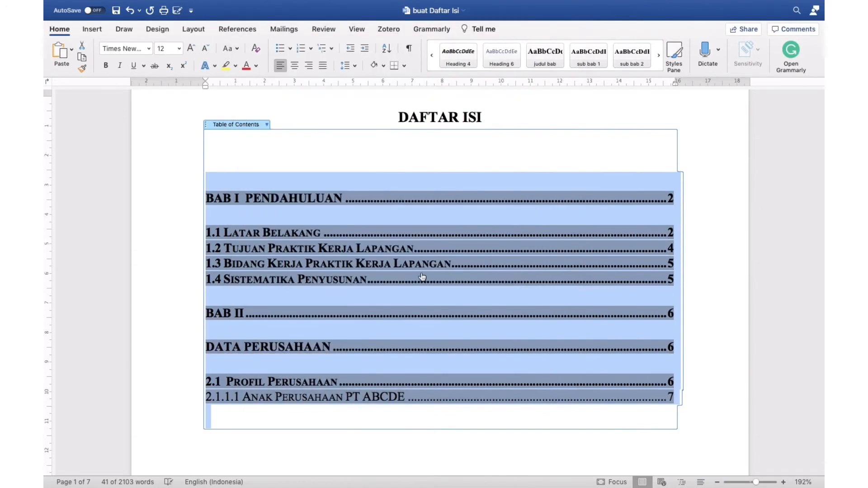
click(301, 160)
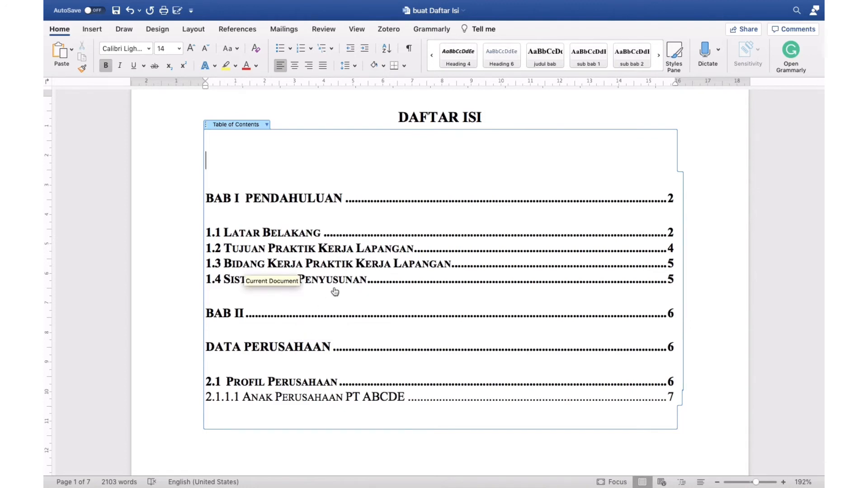
Follow the entry "2.1.1.1 Anak Perusahaan PT ABCDE" and compare the headings in section 2.1 with the table of contents
scroll(336, 292, down, 2)
scroll(361, 209, up, 2)
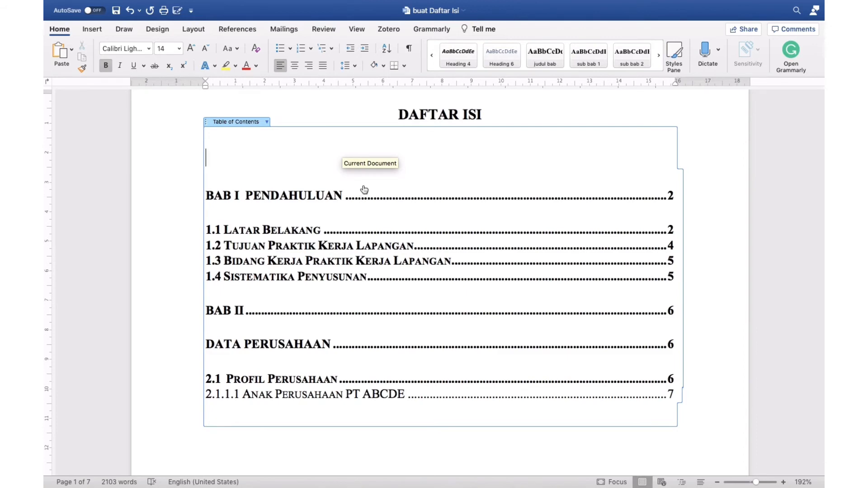
scroll(391, 262, down, 1)
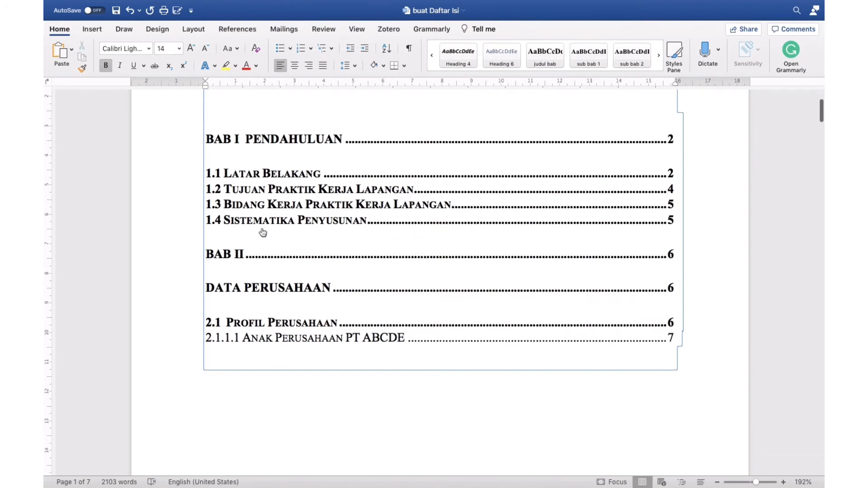
scroll(314, 296, down, 2)
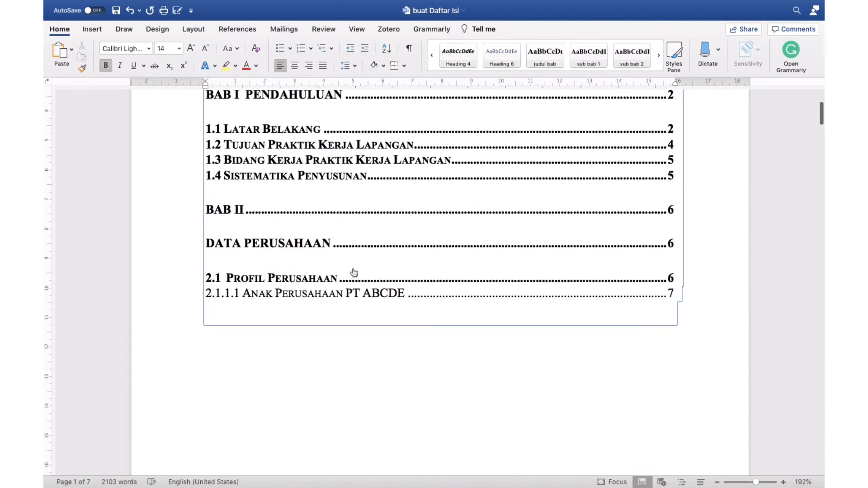
click(351, 295)
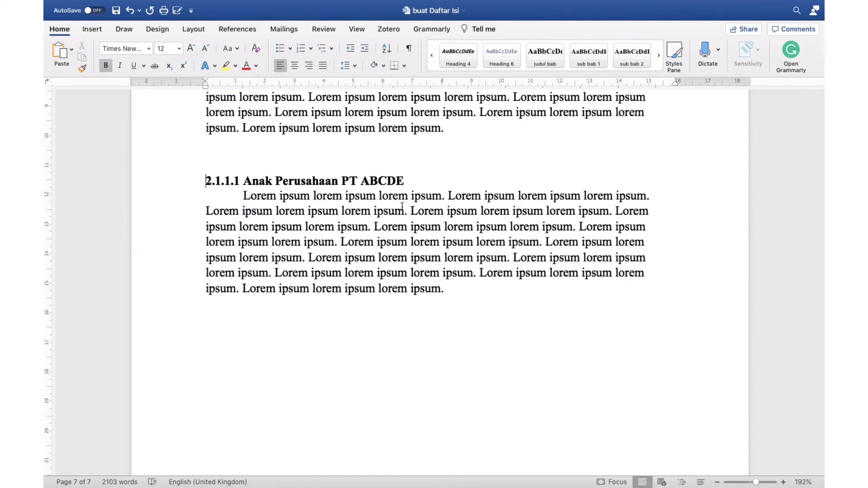
scroll(403, 206, up, 10)
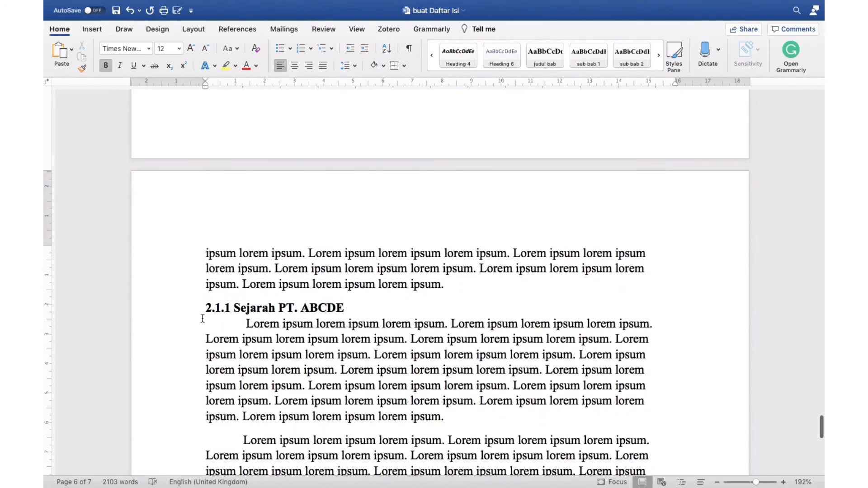
scroll(218, 307, up, 20)
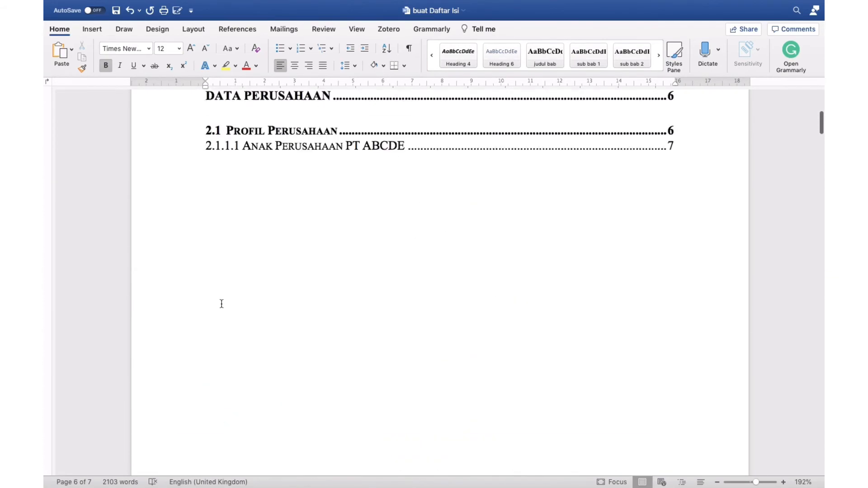
scroll(223, 307, down, 3)
click(246, 319)
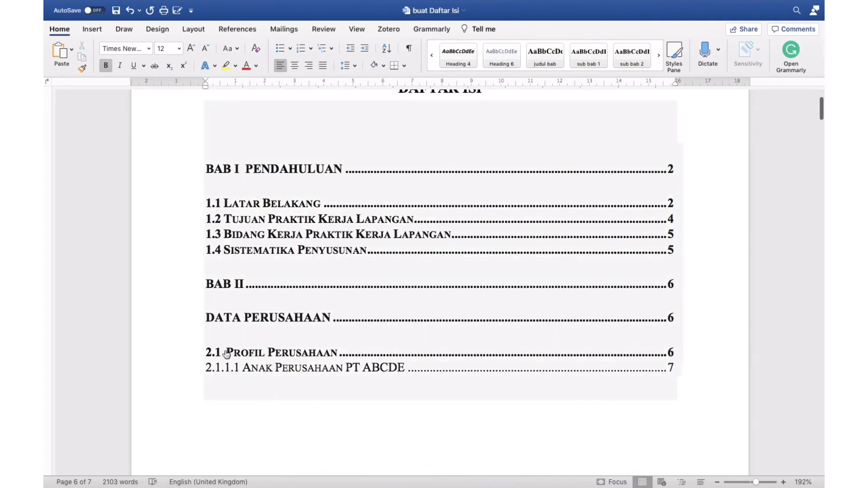
click(244, 361)
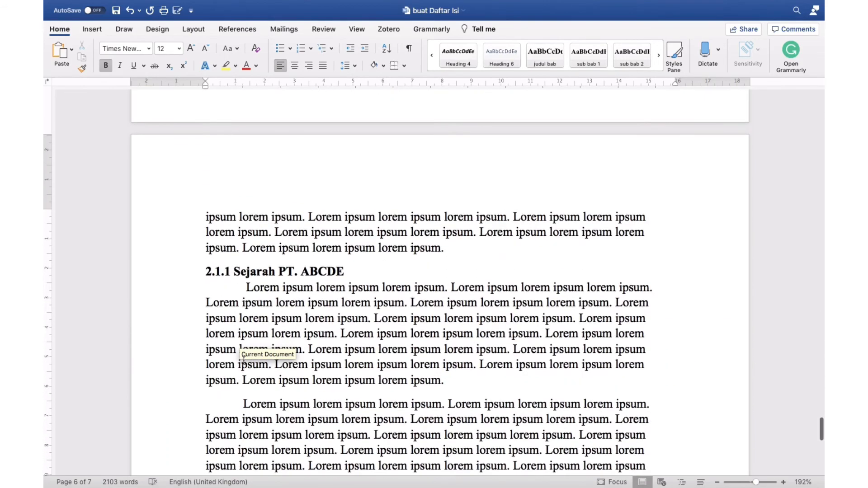
Apply the "sub bab 3" style to the heading "2.1.1 Sejarah PT. ABCDE" on page 7
drag(205, 231, 341, 200)
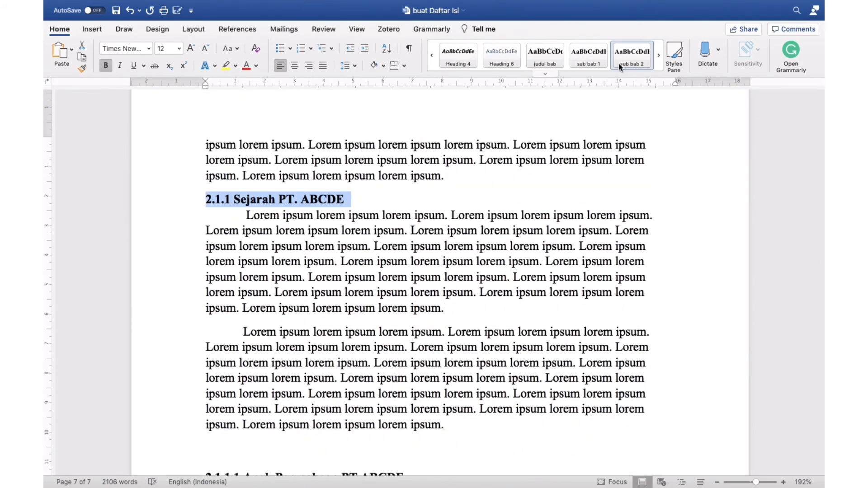
click(659, 55)
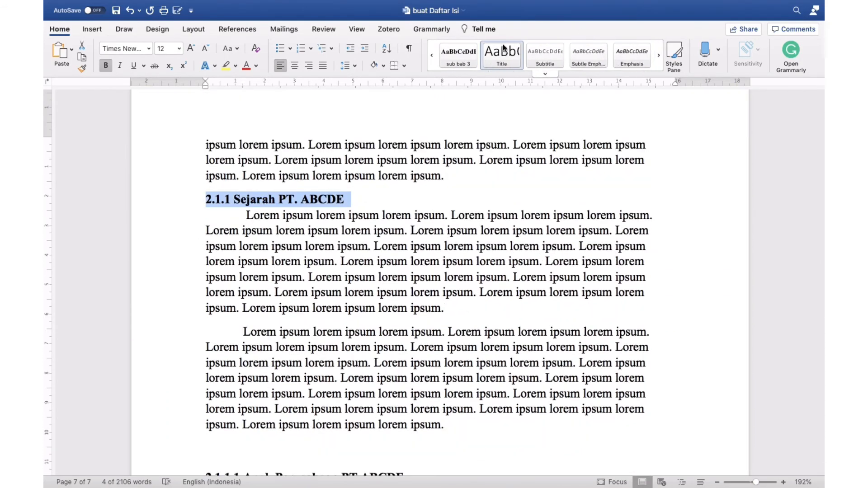
click(456, 58)
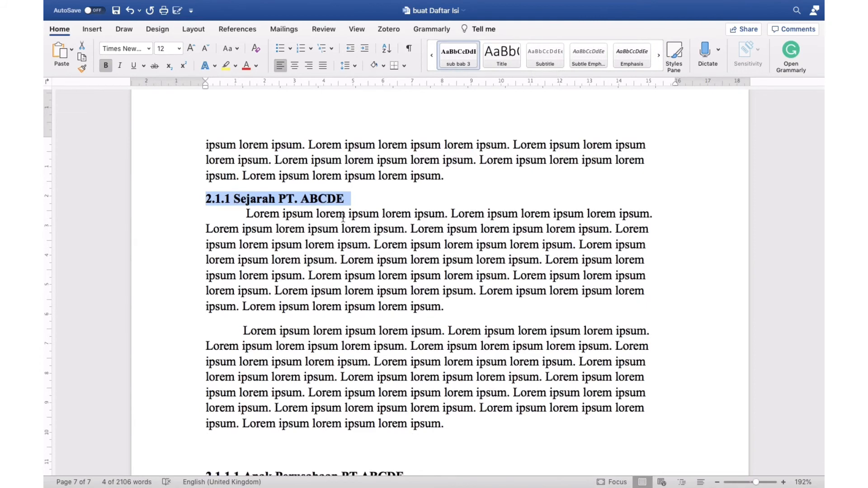
scroll(343, 219, up, 15)
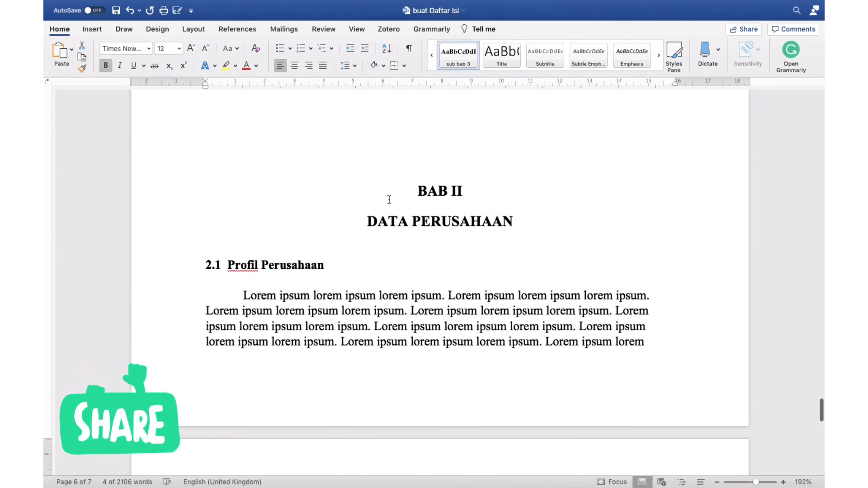
scroll(389, 200, down, 2)
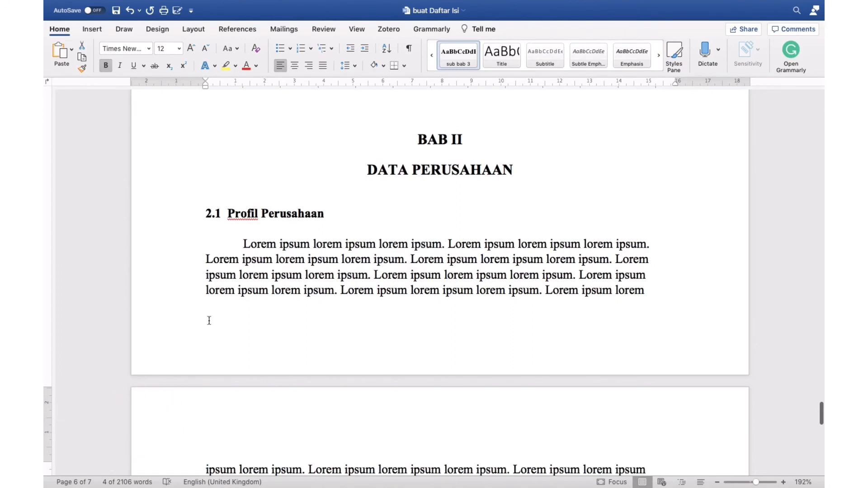
scroll(362, 217, up, 1)
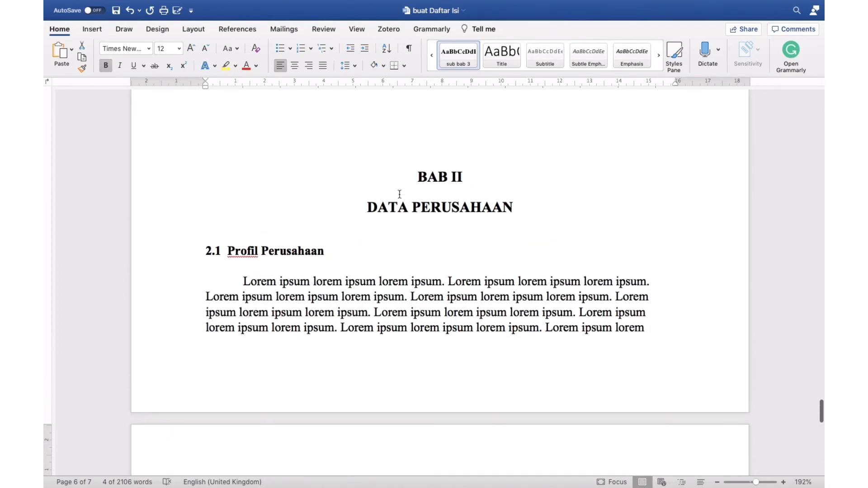
Insert blank lines above the BAB II heading to push the chapter onto the following page
click(407, 147)
key(Return)
key(Return)
key(Return)
key(Return)
key(Return)
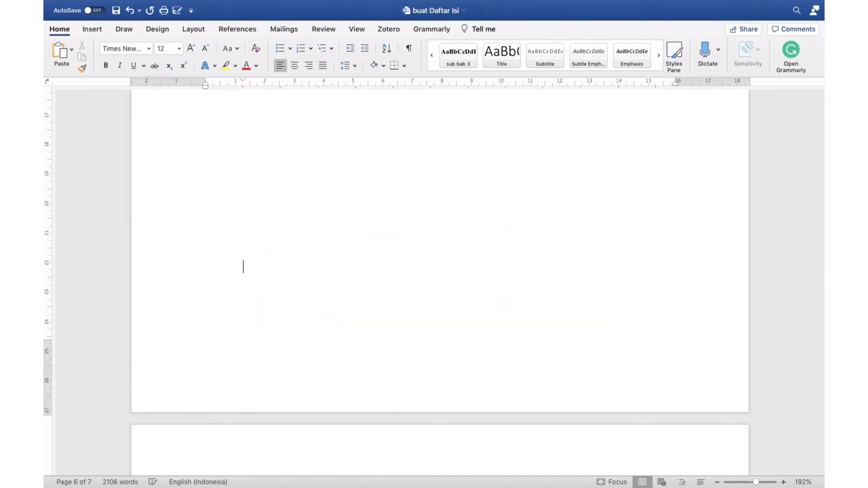
scroll(440, 272, down, 5)
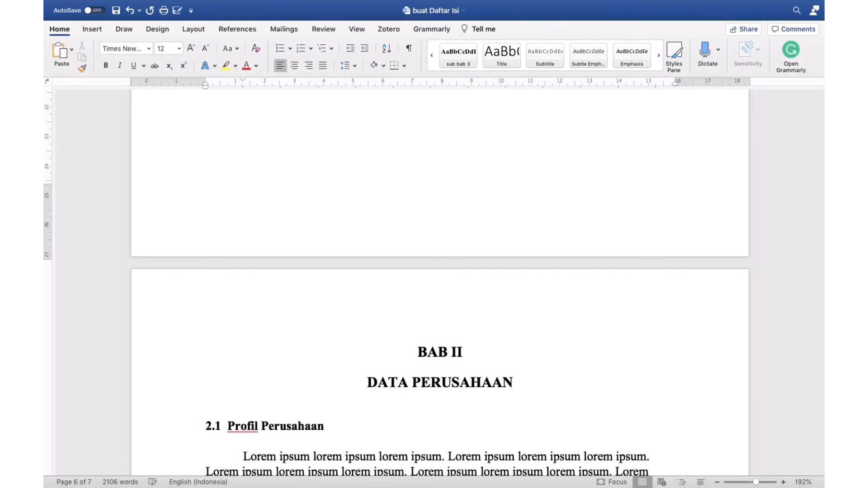
Update the entire table of contents to include the new heading and the shifted page numbers
scroll(440, 272, up, 20)
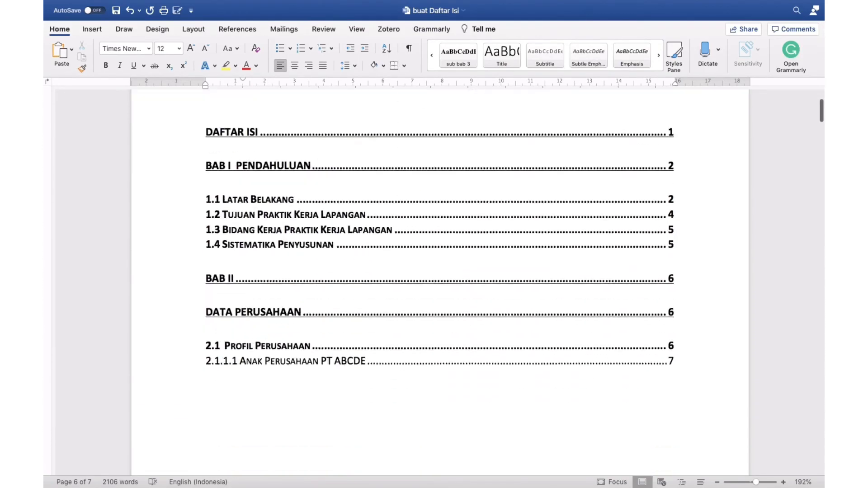
click(457, 149)
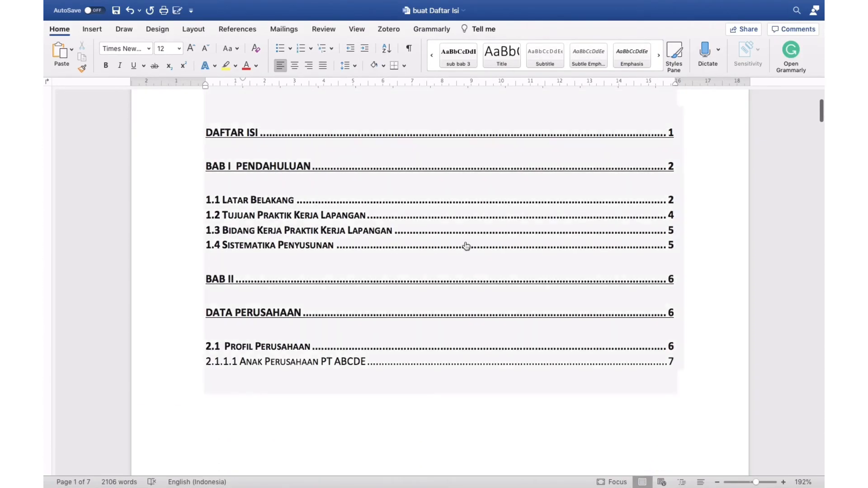
right_click(462, 272)
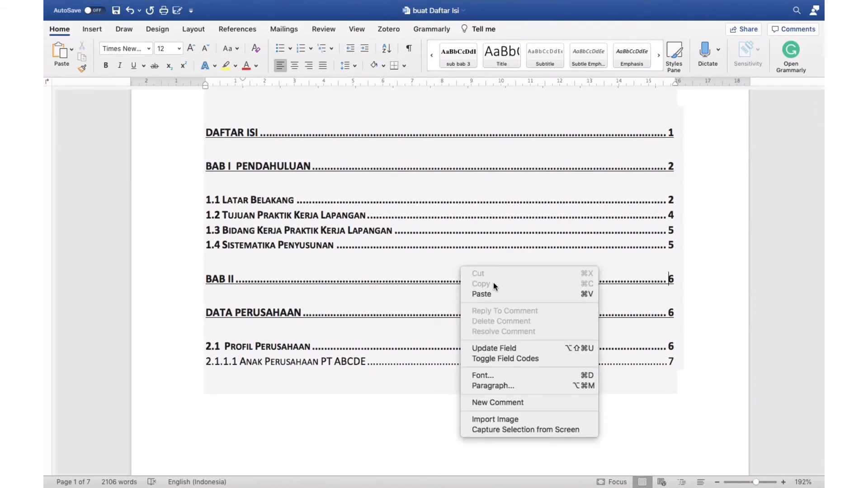
click(485, 349)
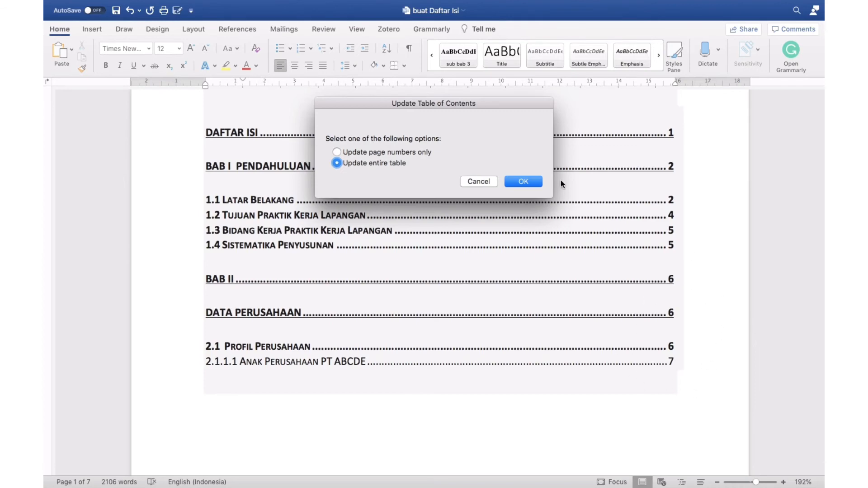
click(520, 183)
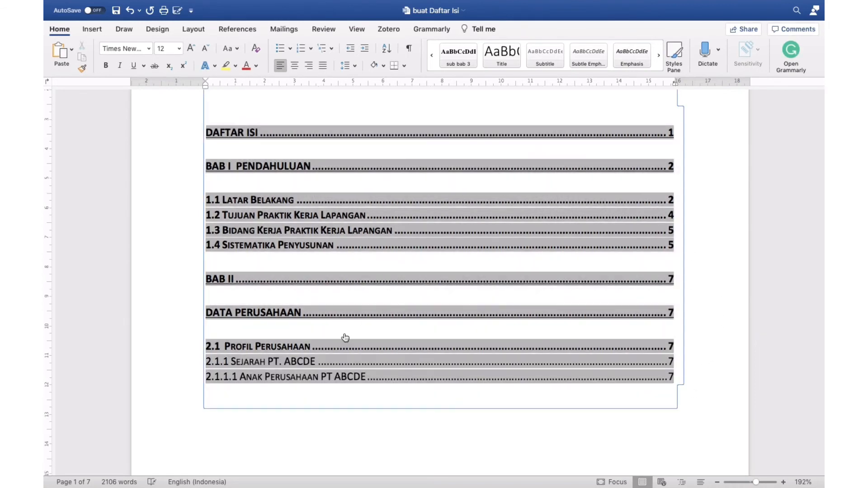
click(269, 406)
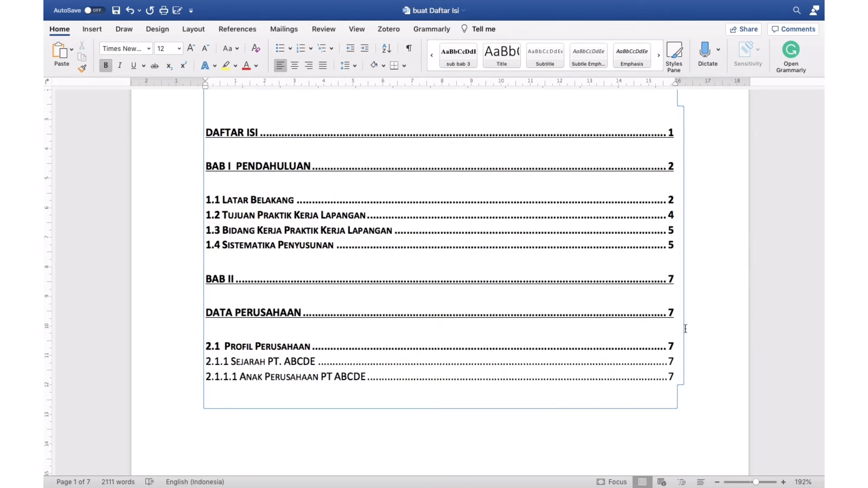
scroll(603, 356, up, 5)
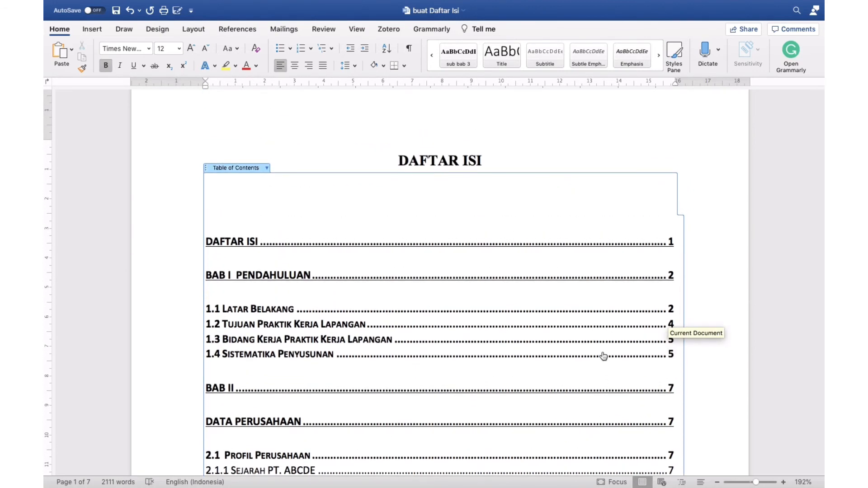
Switch to the open LAPORAN UAS PKL TERKINI document and find its DAFTAR ISI page
key(ctrl+Up)
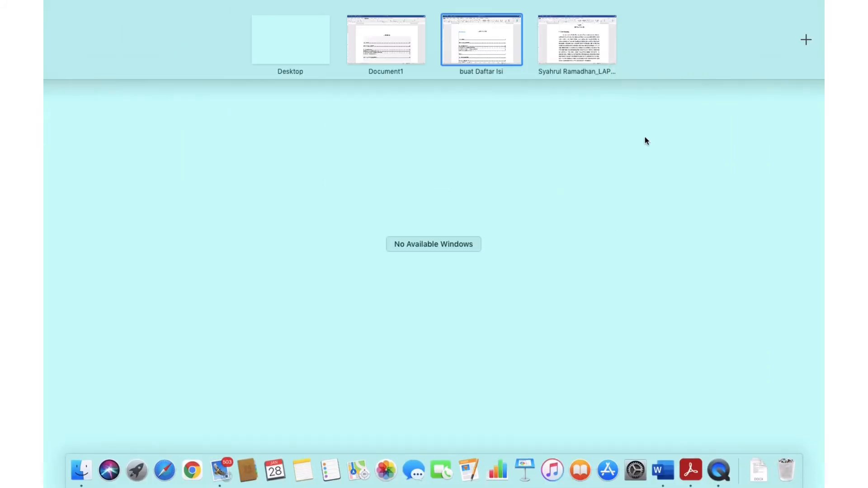
click(591, 52)
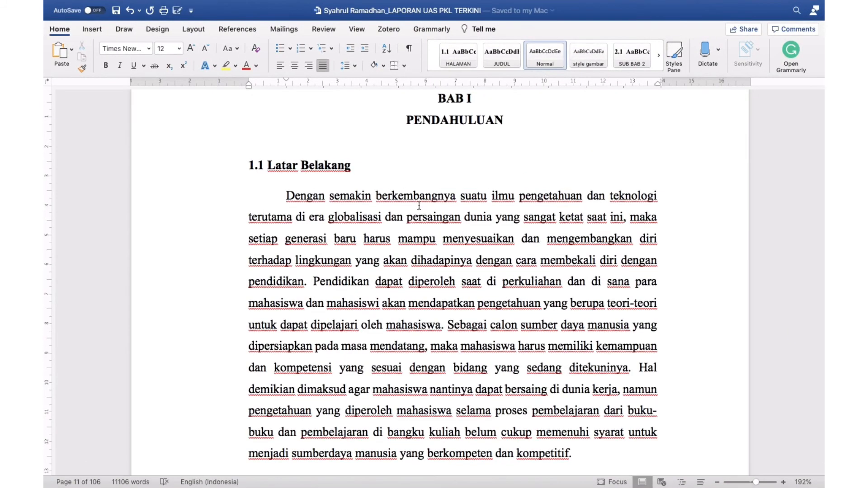
scroll(419, 206, up, 20)
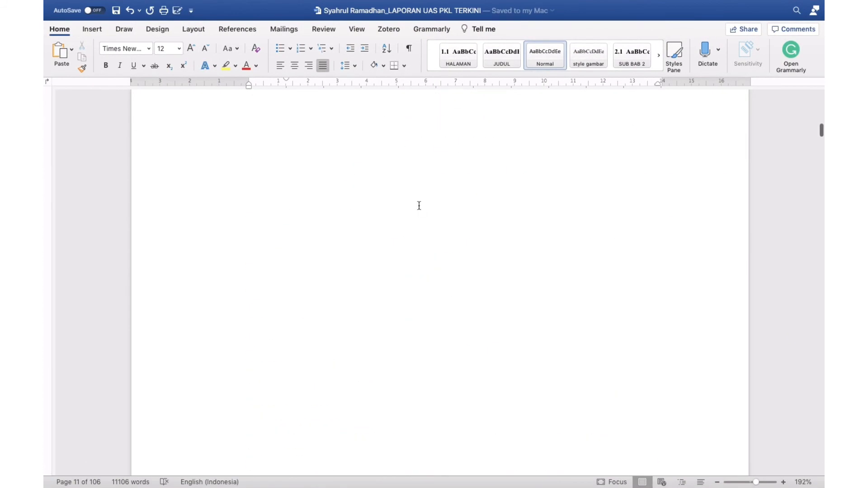
scroll(419, 206, up, 20)
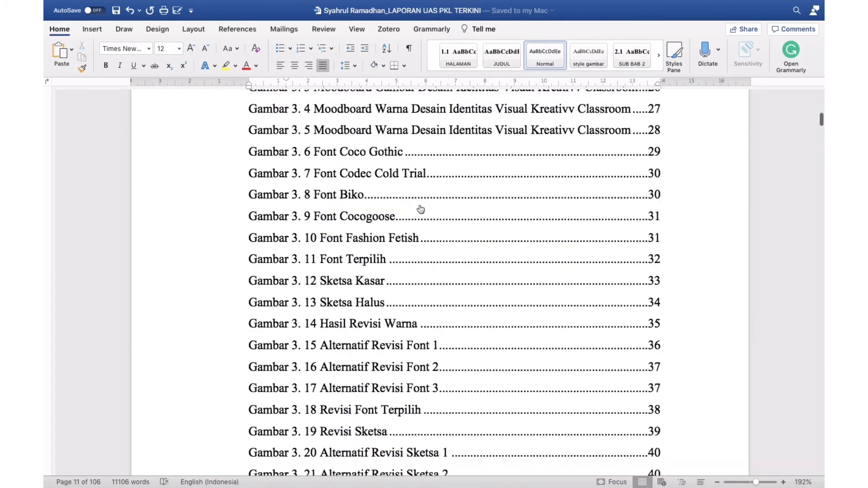
scroll(421, 209, up, 15)
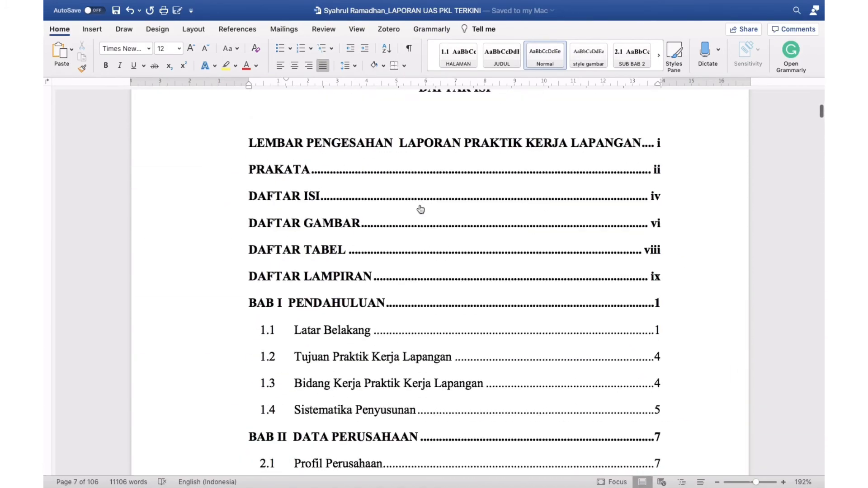
scroll(421, 209, down, 1)
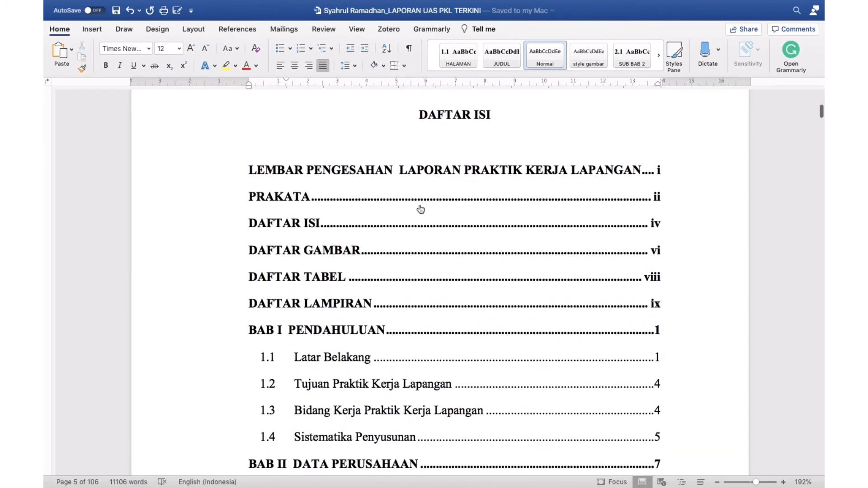
scroll(420, 209, up, 1)
click(429, 136)
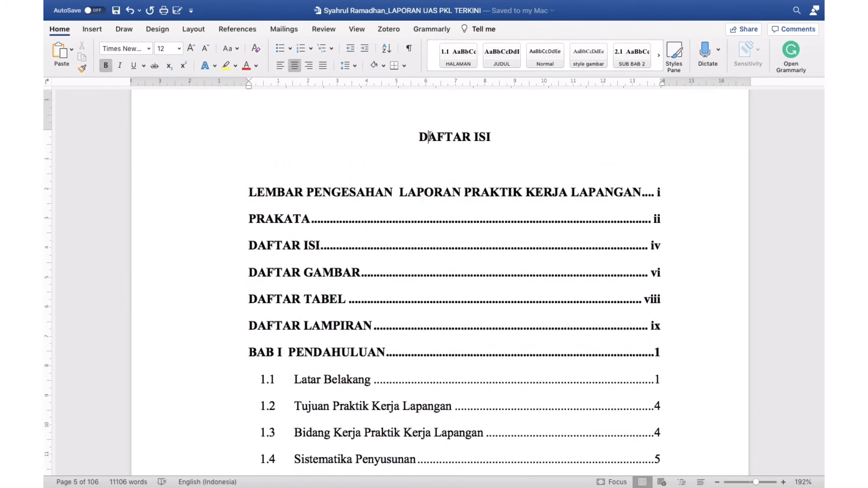
click(473, 167)
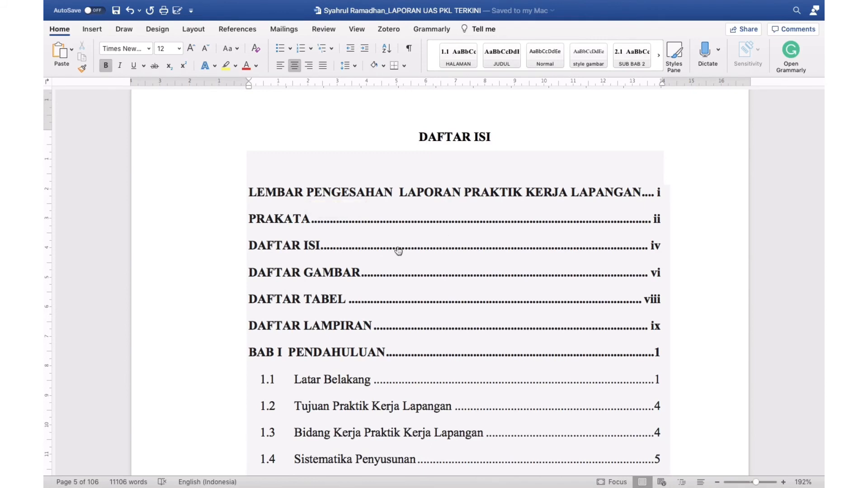
Examine the report's front-matter entries in DAFTAR ISI and compare the LEMBAR PENGESAHAN entry with its heading on page 2
scroll(399, 251, down, 2)
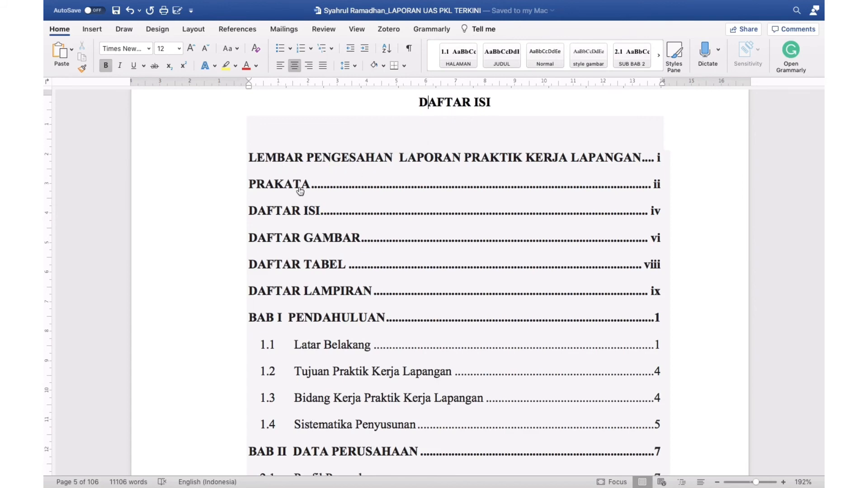
scroll(310, 229, up, 2)
scroll(310, 229, up, 2)
scroll(310, 229, down, 5)
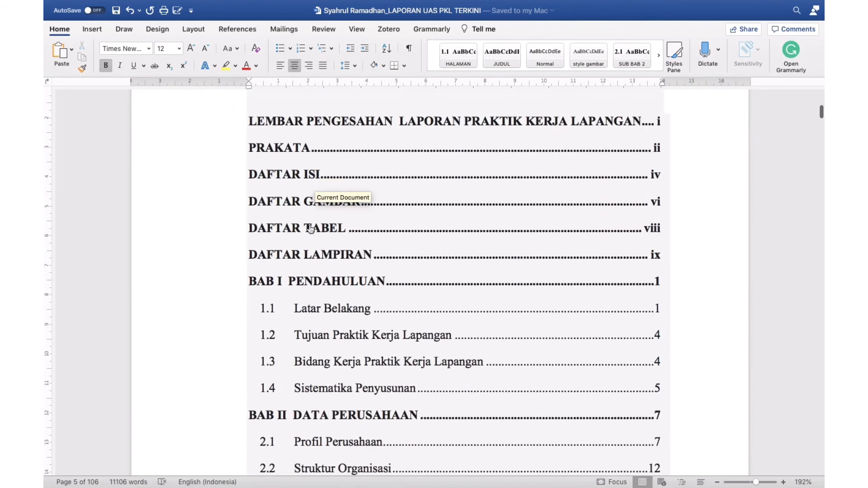
scroll(310, 228, up, 2)
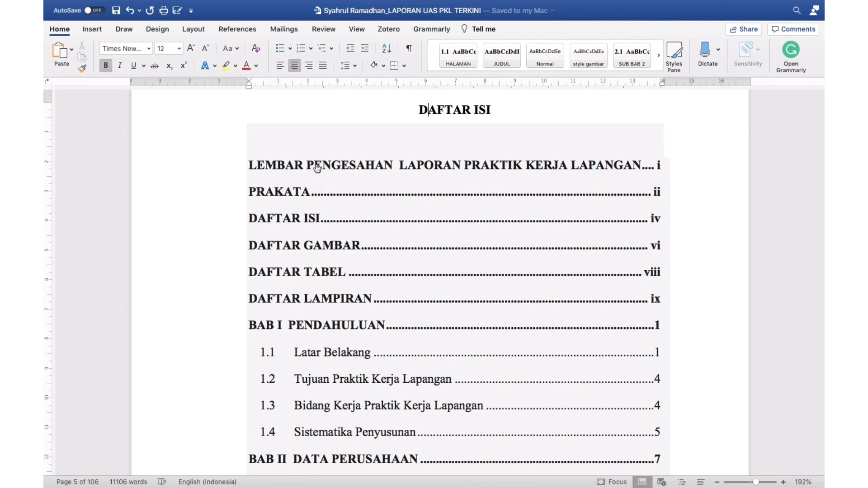
scroll(310, 189, up, 20)
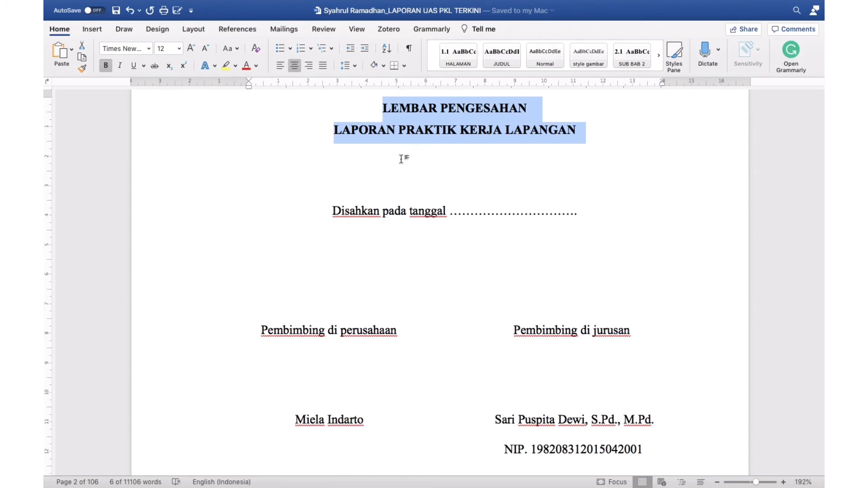
scroll(355, 217, down, 20)
scroll(355, 221, down, 15)
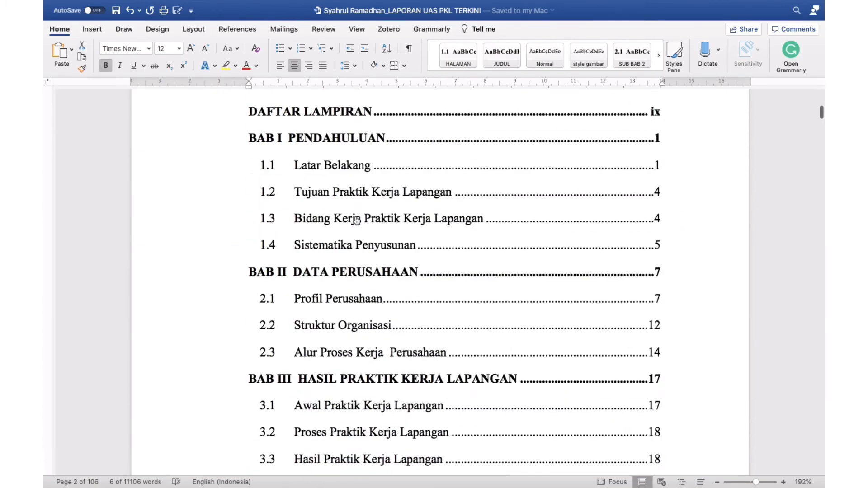
scroll(409, 221, up, 8)
click(455, 180)
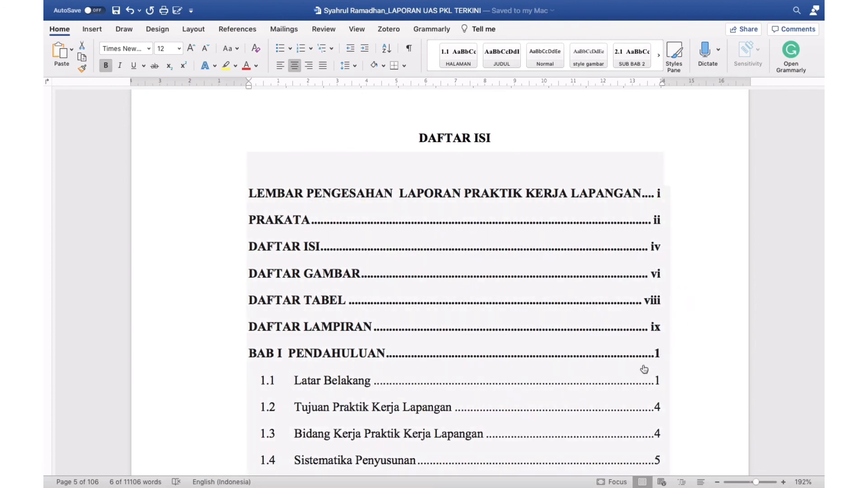
Examine the layout, indentation and page numbering of the report's DAFTAR ISI from LEMBAR PENGESAHAN to LAMPIRAN
scroll(645, 370, down, 7)
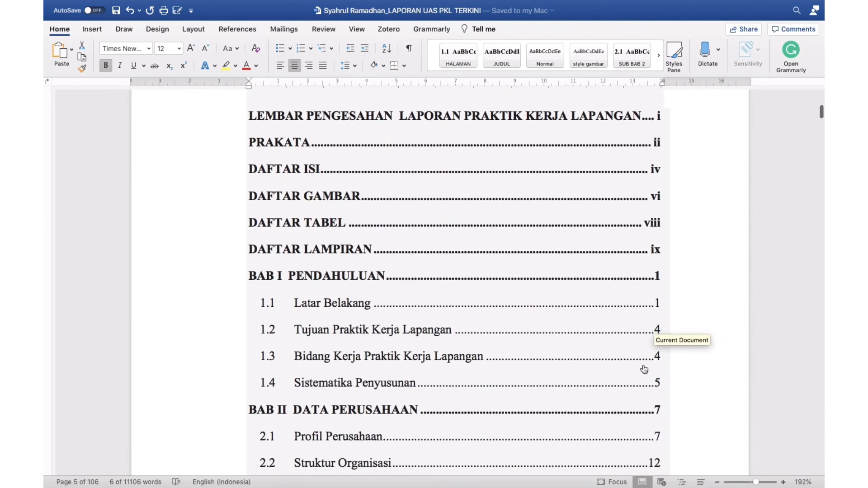
scroll(645, 370, down, 10)
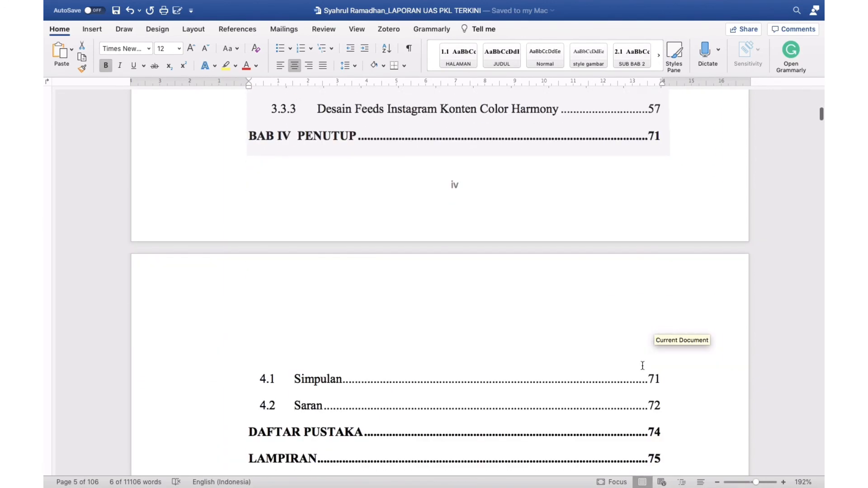
scroll(643, 365, up, 3)
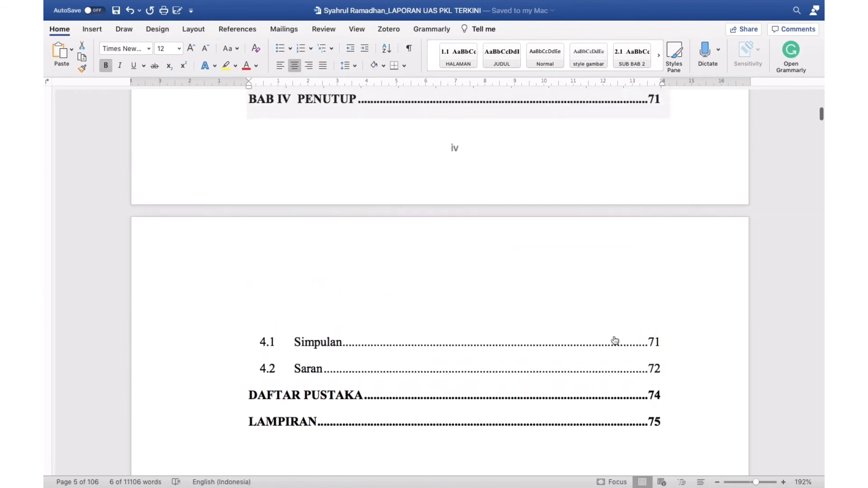
scroll(344, 310, up, 9)
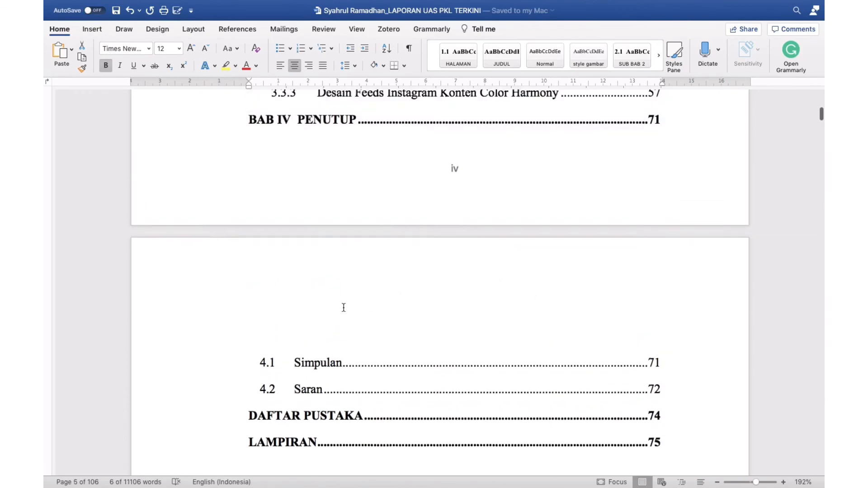
scroll(345, 312, up, 4)
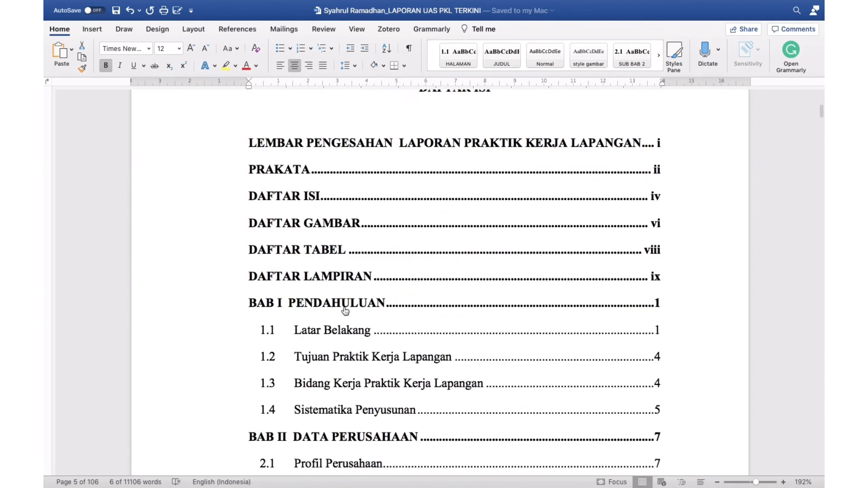
scroll(379, 309, down, 1)
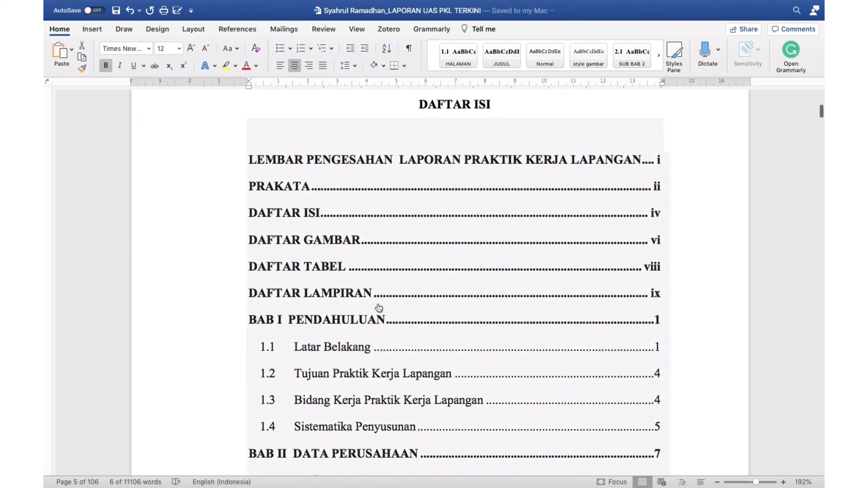
scroll(379, 308, up, 1)
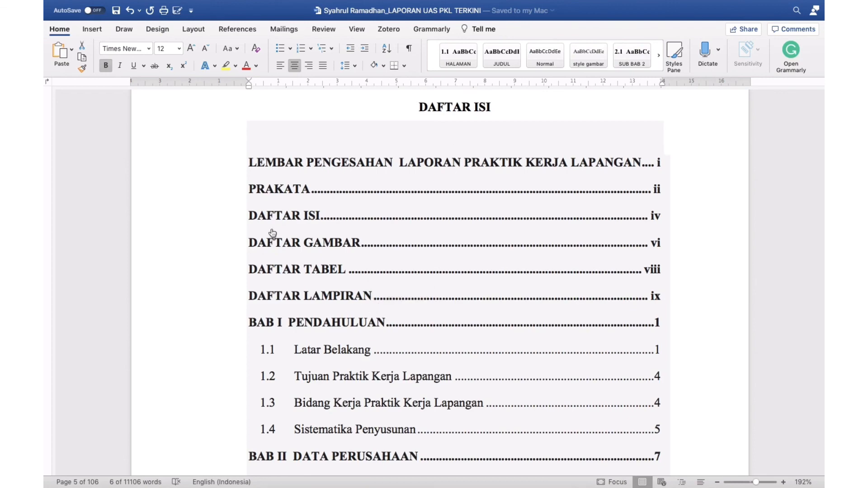
scroll(272, 233, up, 1)
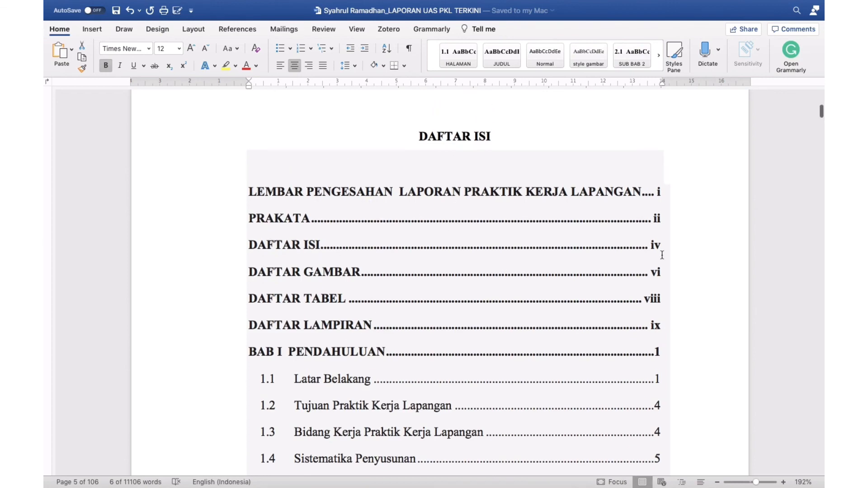
Follow the DAFTAR ISI entry "3.3.3 Desain Feeds Instagram Konten Color Harmony" and examine the sub-headings in that section
scroll(543, 269, down, 5)
scroll(543, 267, down, 9)
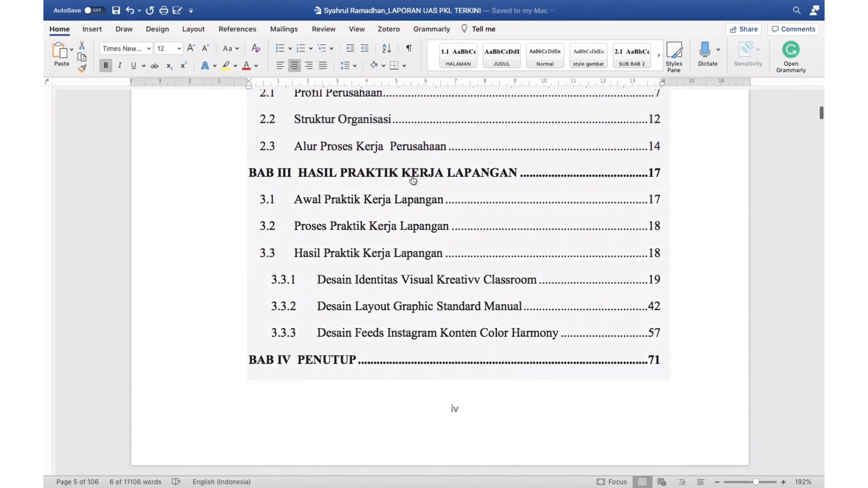
scroll(385, 280, down, 2)
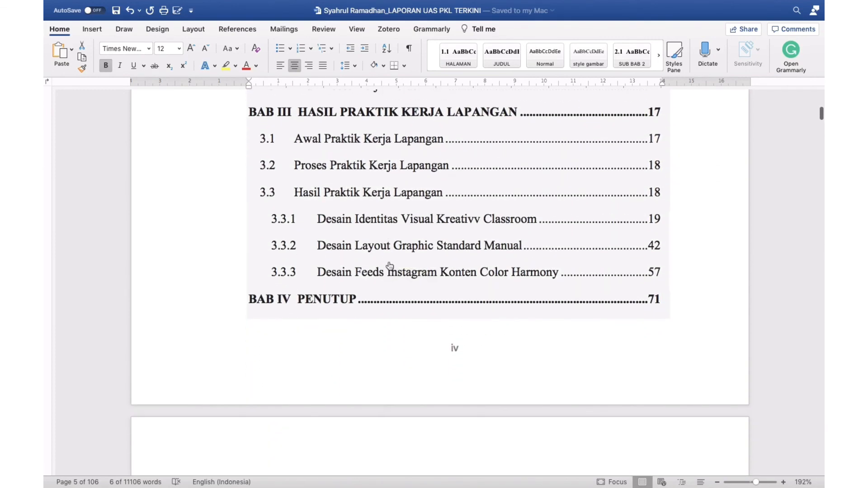
scroll(388, 267, down, 3)
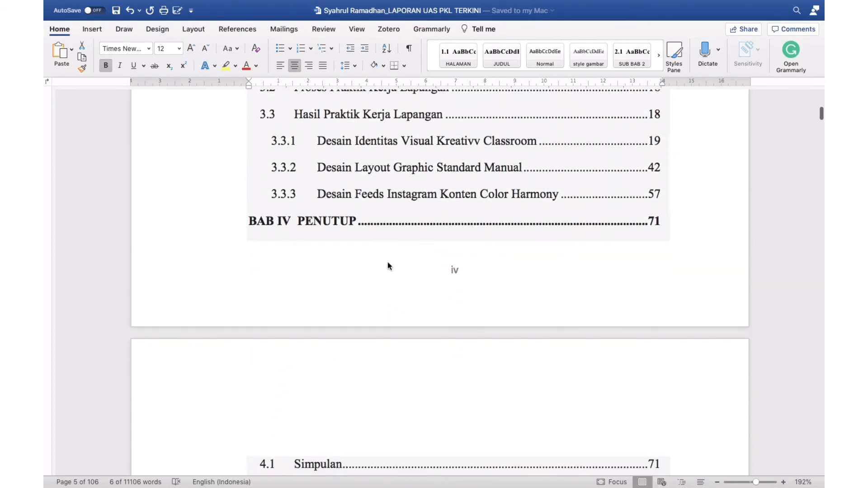
super+click(390, 199)
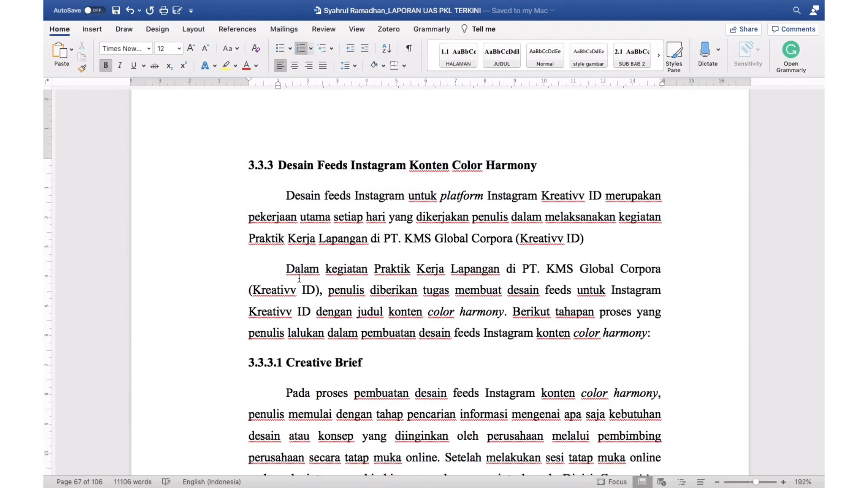
scroll(367, 256, down, 20)
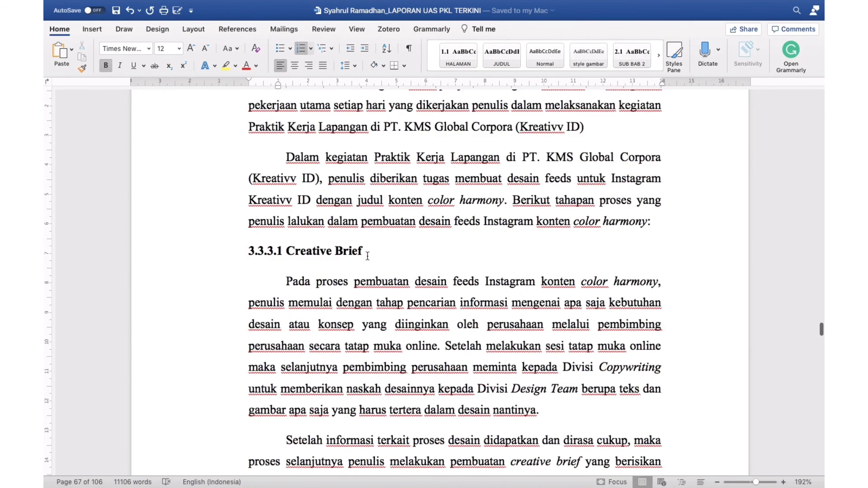
scroll(368, 256, up, 20)
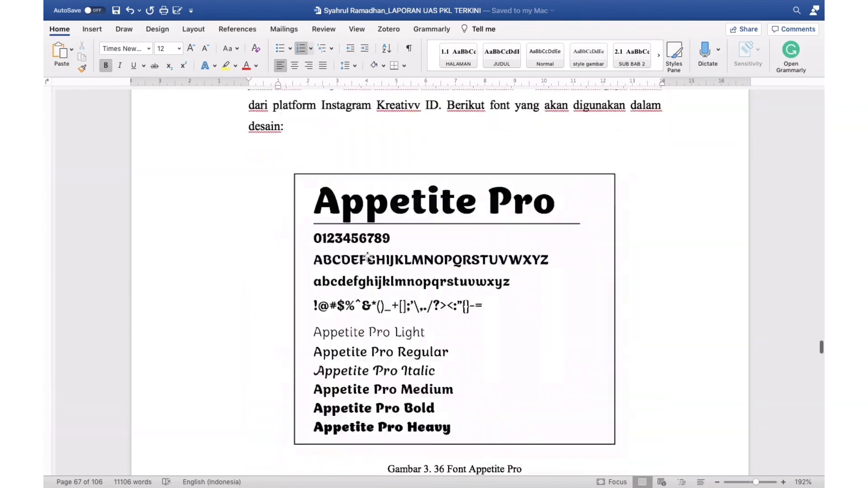
scroll(367, 256, up, 15)
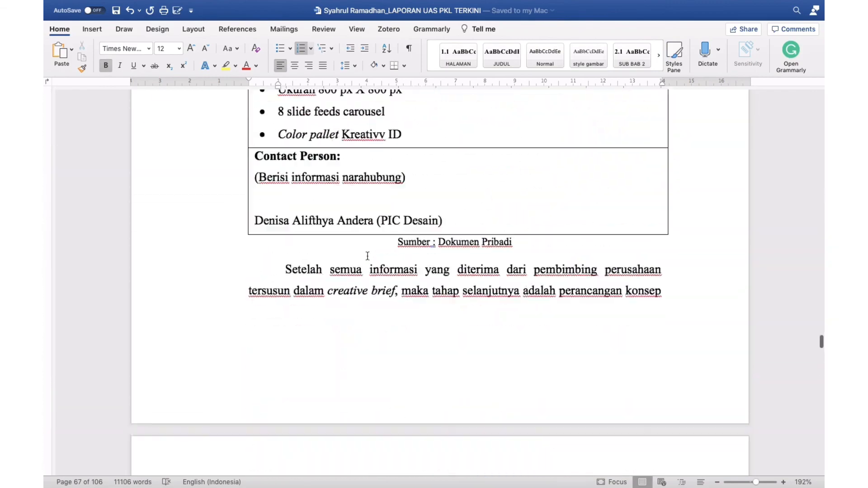